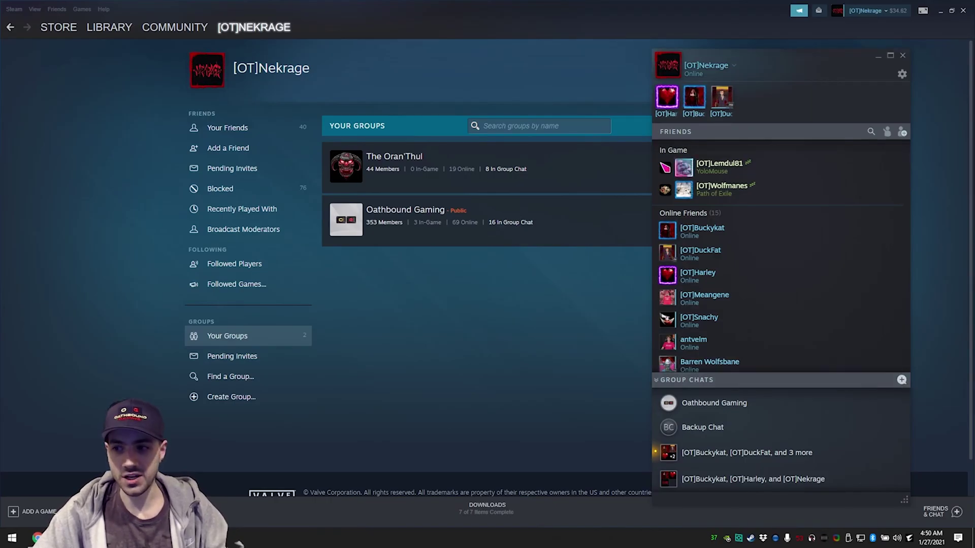
# Start a new group chat named 'Oathbound Test', invite four friends, and create it
pyautogui.click(902, 380)
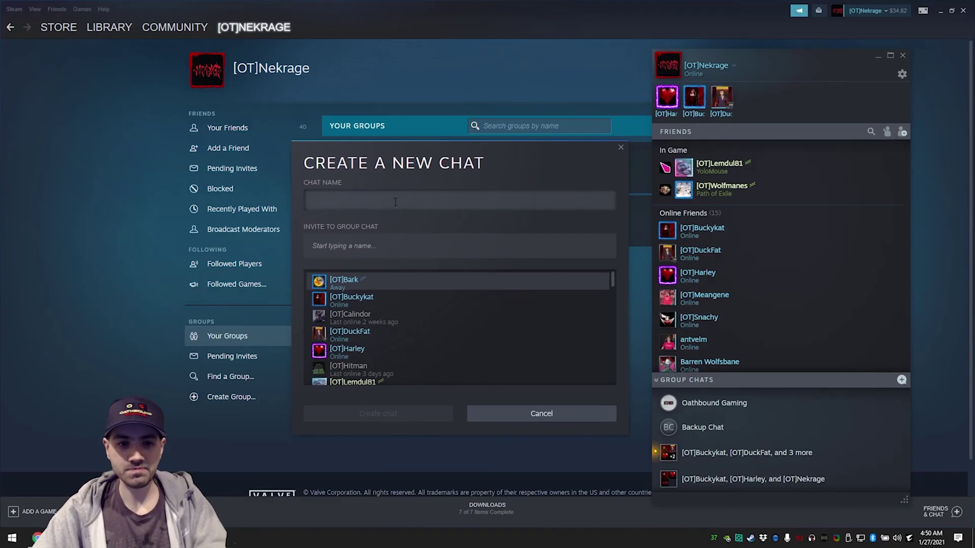
pyautogui.write('Oathbou')
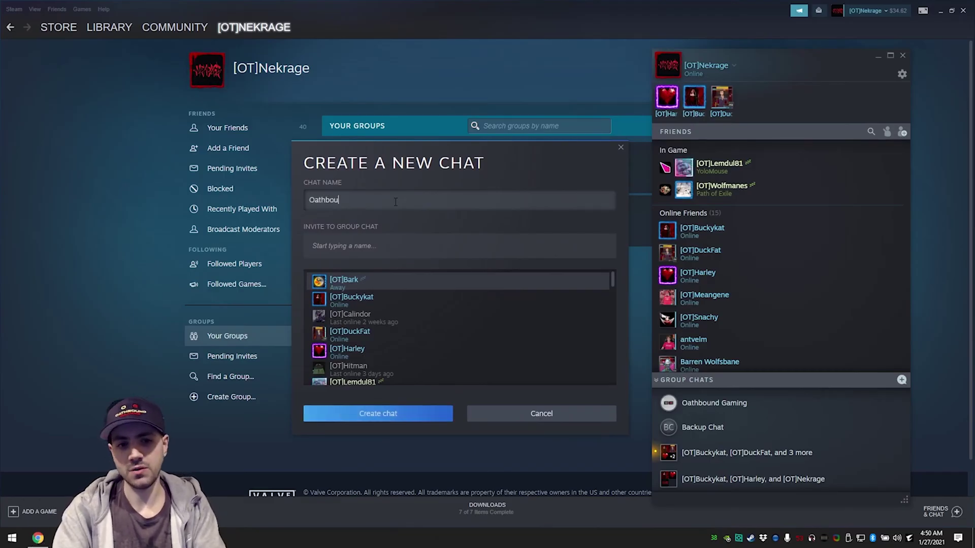
pyautogui.write('nd Test')
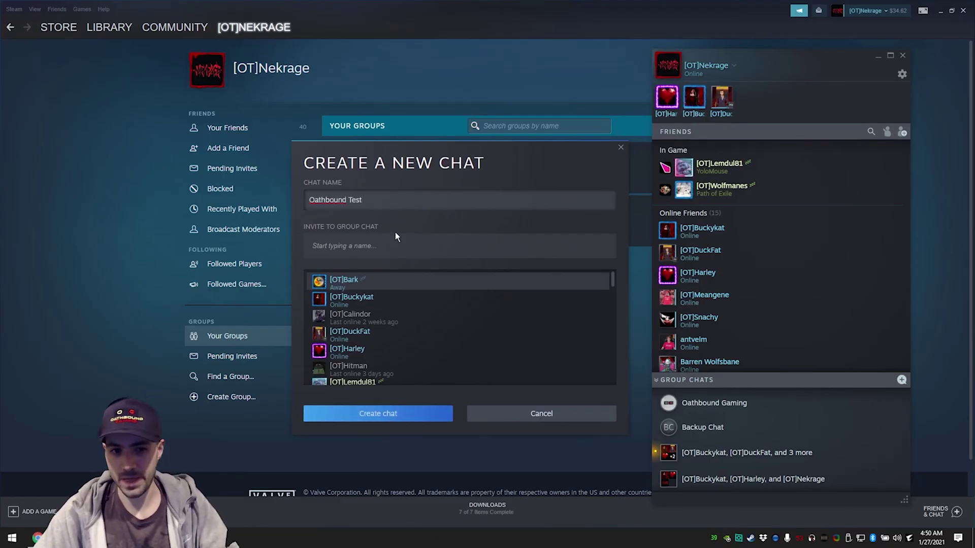
pyautogui.click(380, 297)
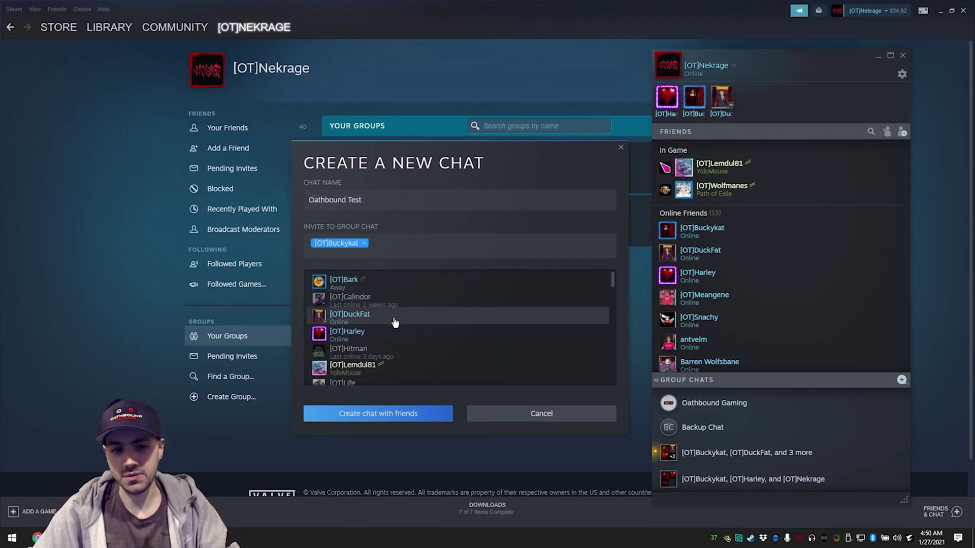
pyautogui.click(394, 322)
pyautogui.click(394, 325)
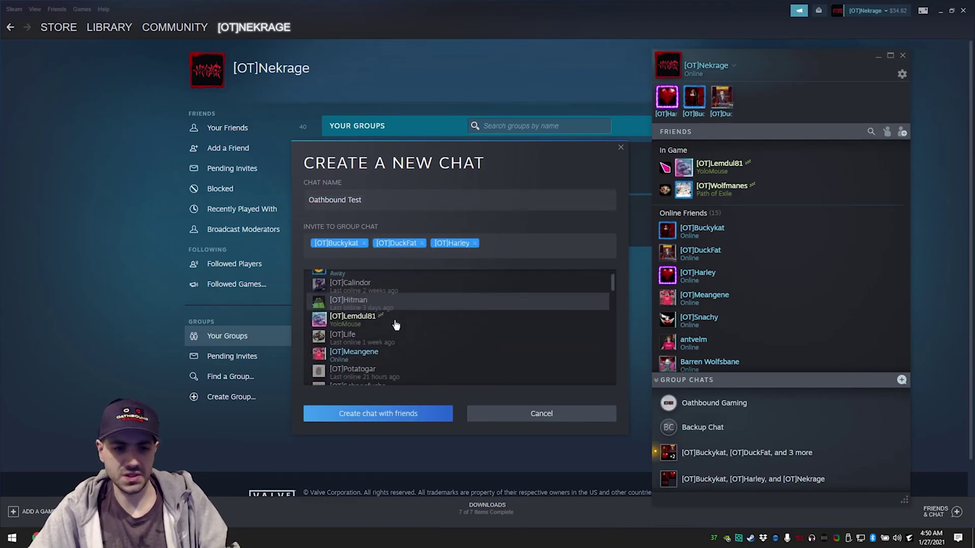
pyautogui.scroll(-4, 395, 327)
pyautogui.click(396, 323)
pyautogui.click(378, 413)
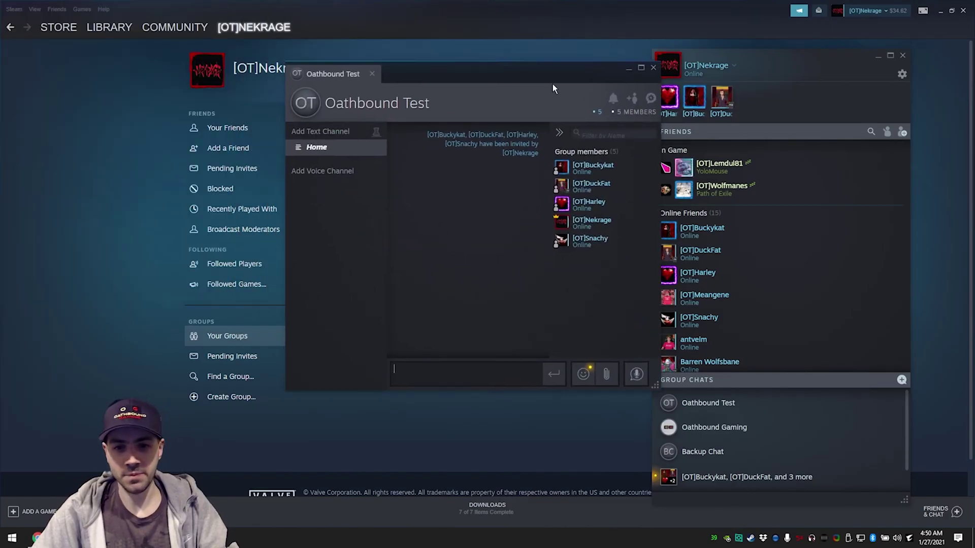
# Maximize the Oathbound Test chat window, add a voice channel, and open its options
pyautogui.doubleClick(503, 33)
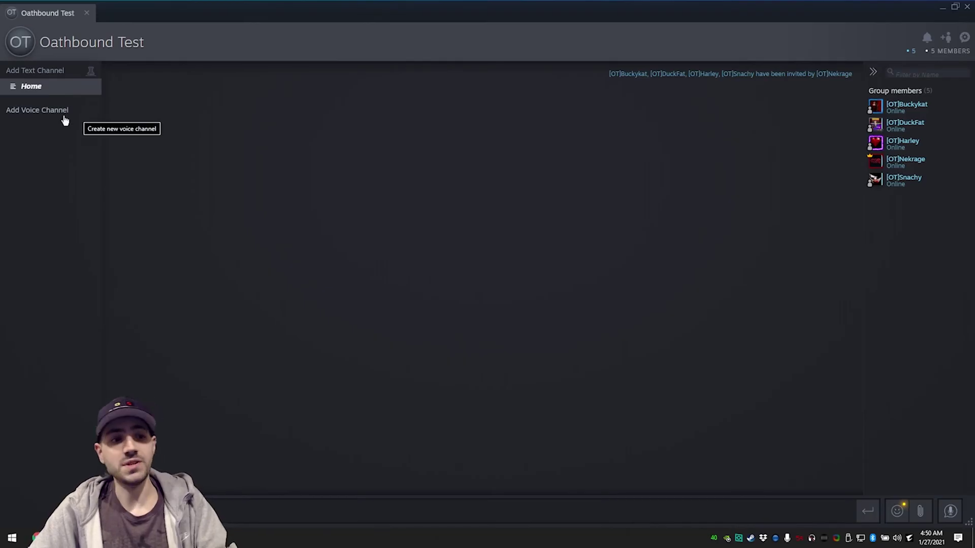
pyautogui.click(37, 110)
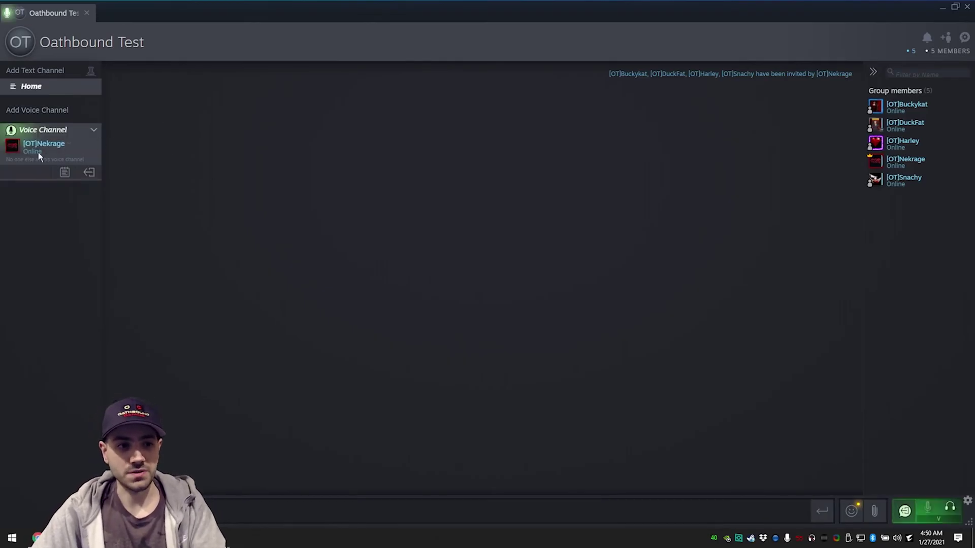
pyautogui.click(95, 129)
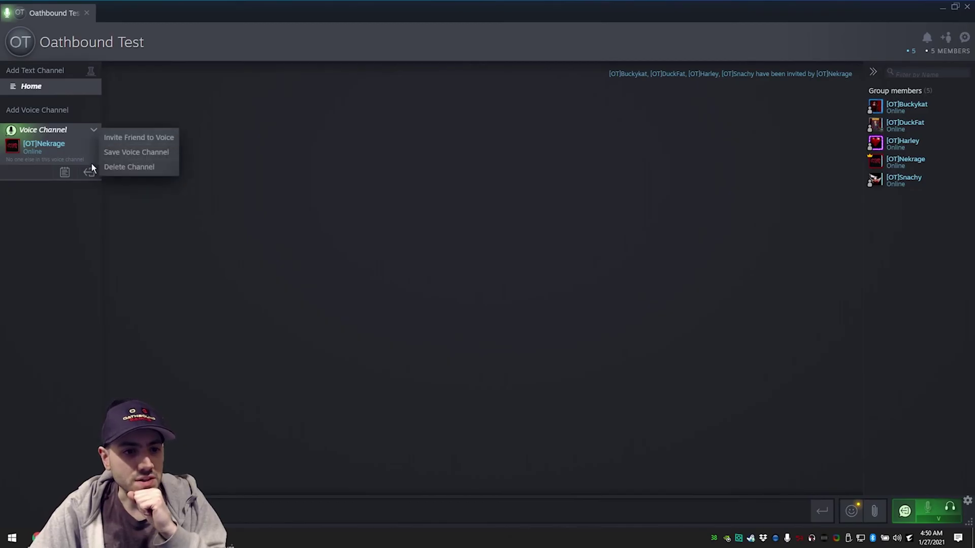
# Save the voice channel permanently as 'Main Voice 1', then leave it
pyautogui.click(127, 155)
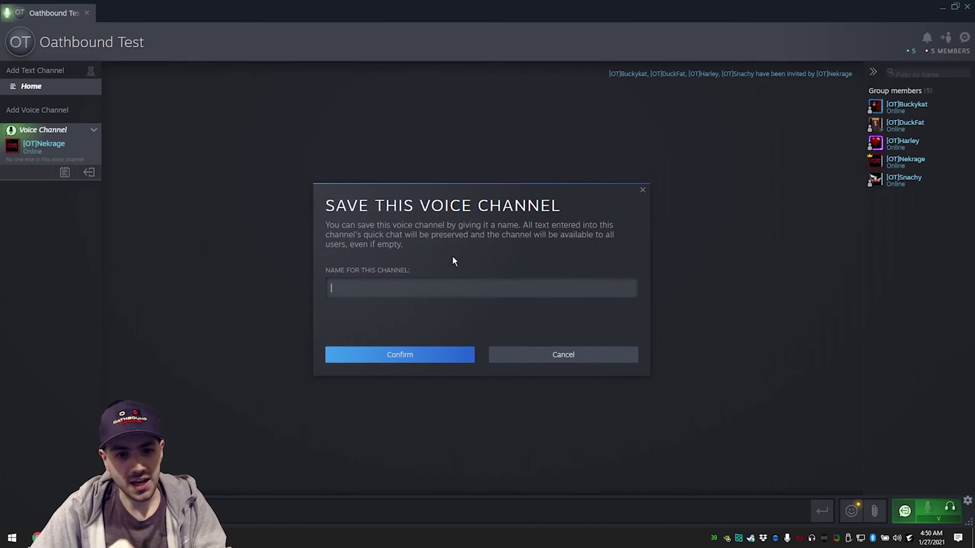
pyautogui.write('Main Voi')
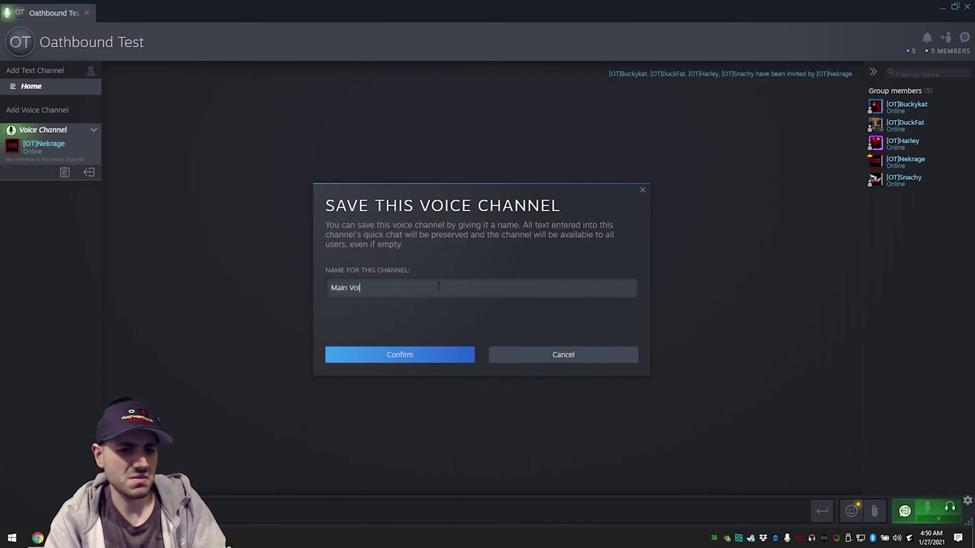
pyautogui.write('ce 1')
pyautogui.press('Return')
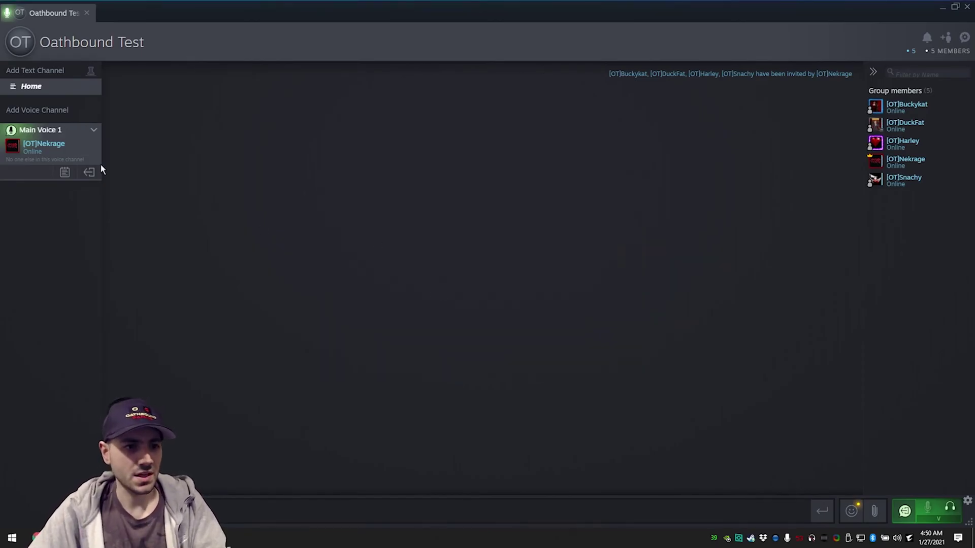
pyautogui.click(90, 173)
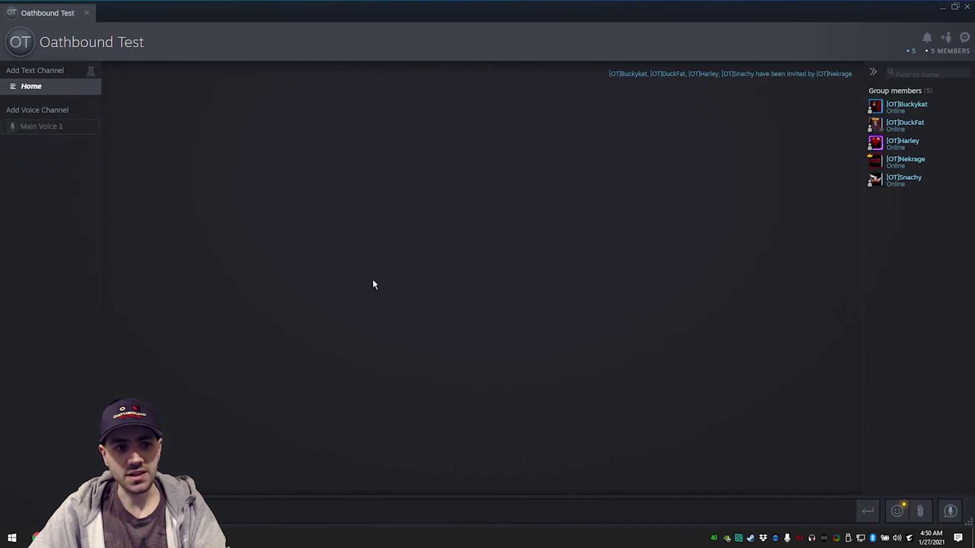
# Rejoin 'Main Voice 1' and open, then close, its quick chat
pyautogui.doubleClick(68, 125)
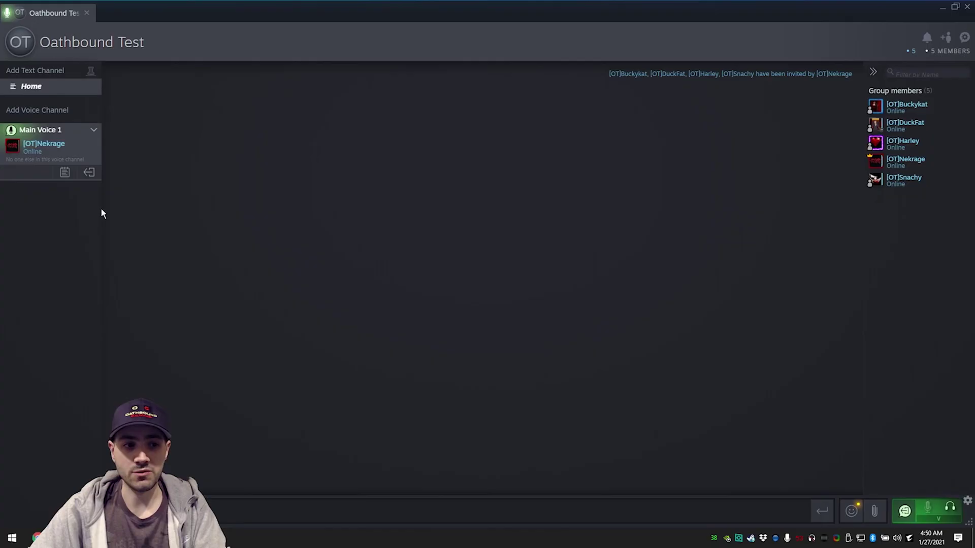
pyautogui.click(65, 173)
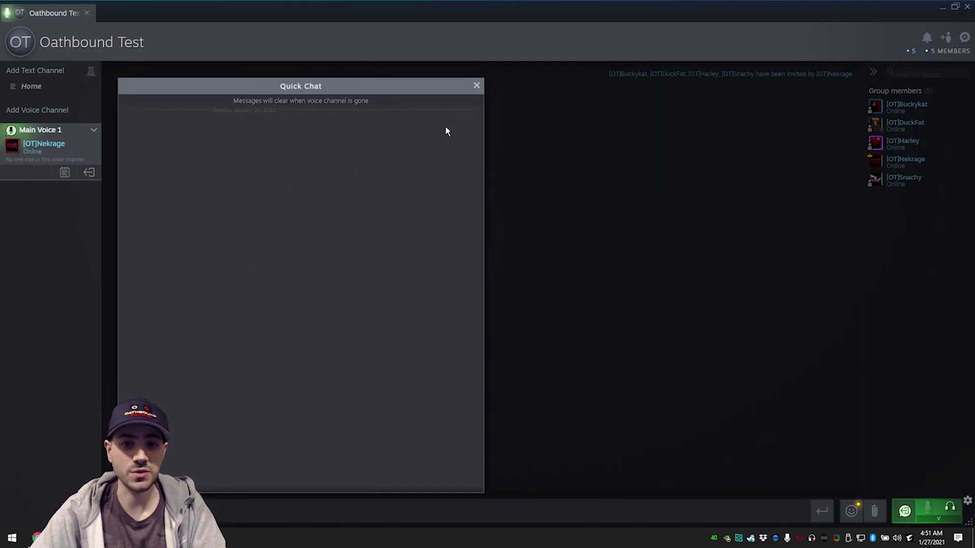
pyautogui.click(475, 82)
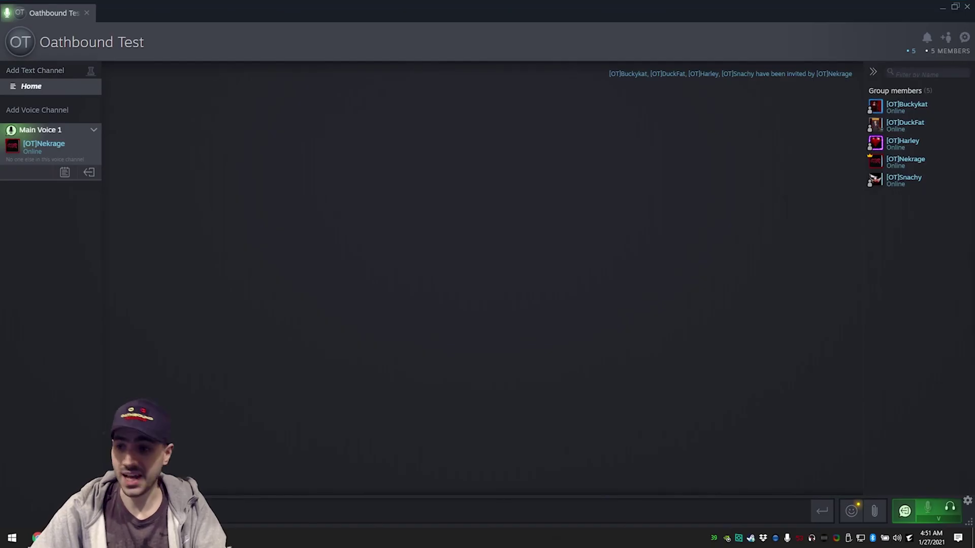
# Add a 'General Chat' text channel, post 'Test!' and 'Hi!', and open voice settings
pyautogui.click(35, 70)
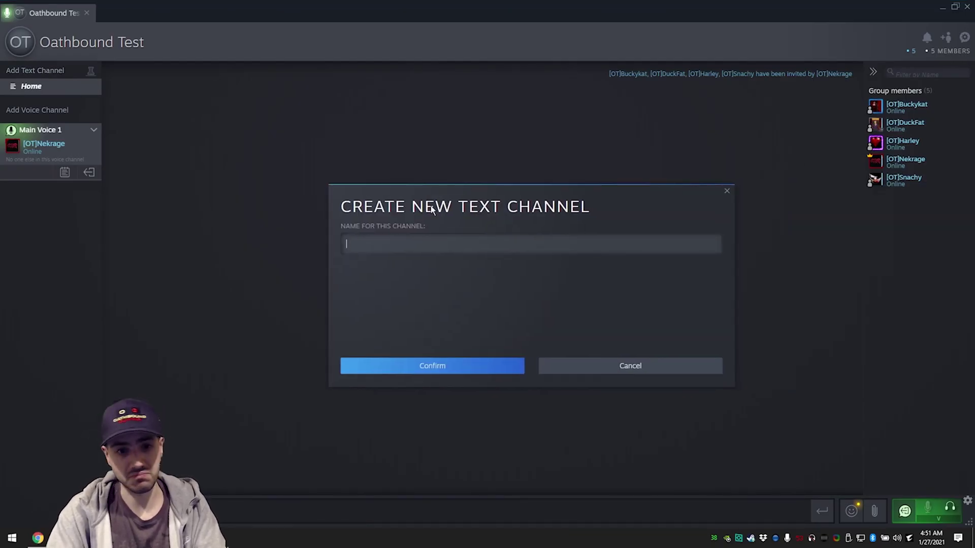
pyautogui.write('GeneralChat')
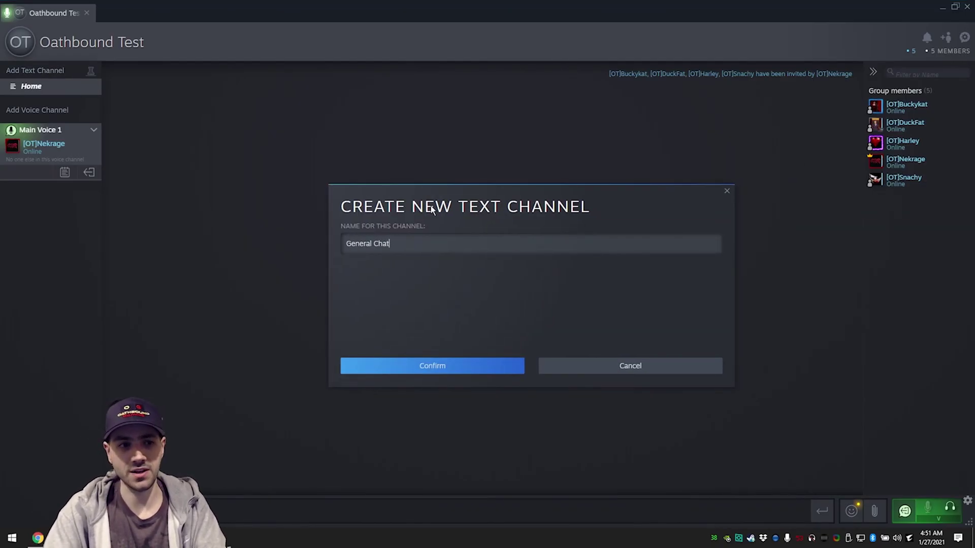
pyautogui.press('Return')
pyautogui.write('Test!')
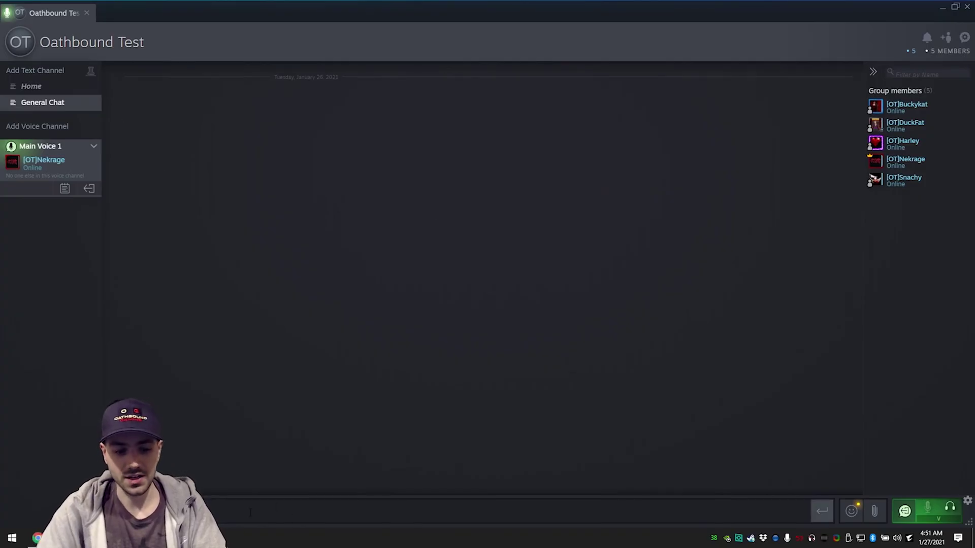
pyautogui.press('Return')
pyautogui.write('Hi!')
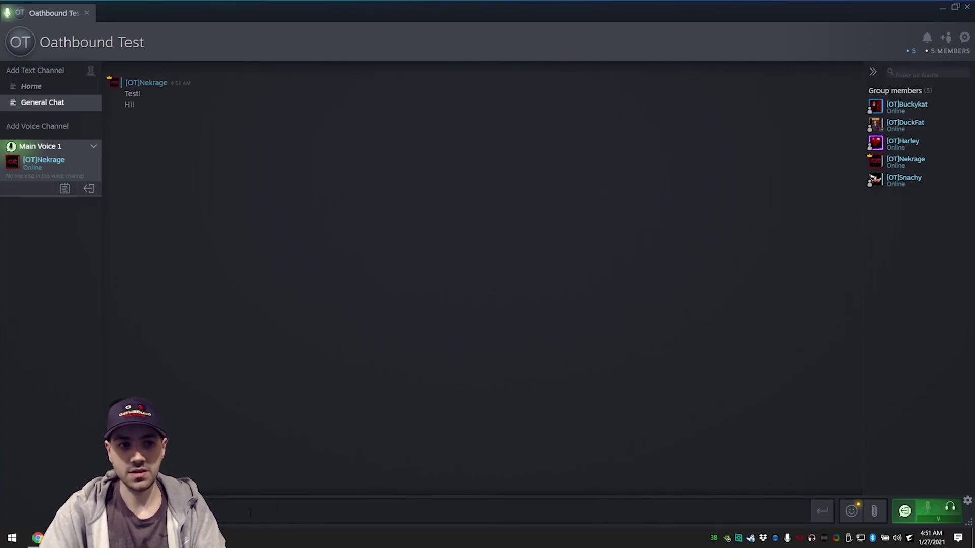
pyautogui.press('Return')
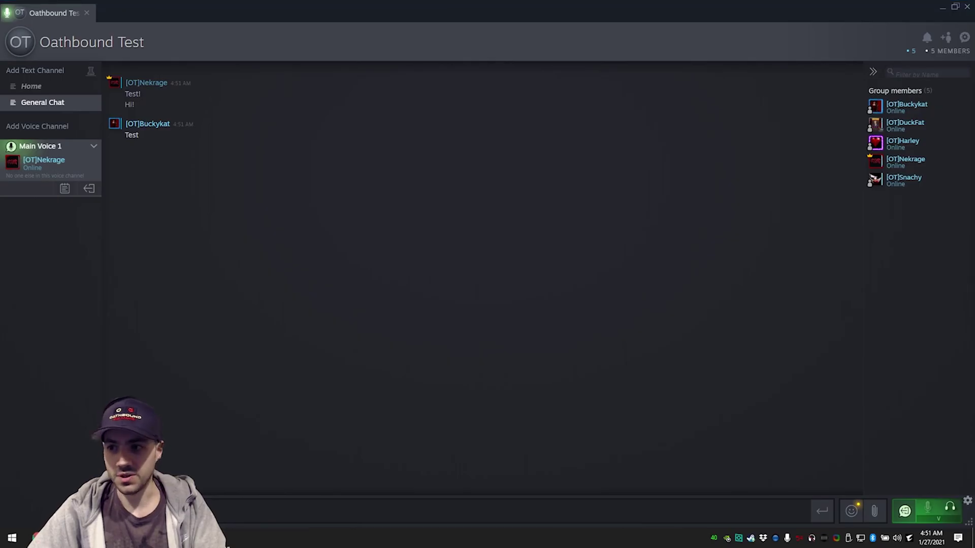
pyautogui.click(967, 501)
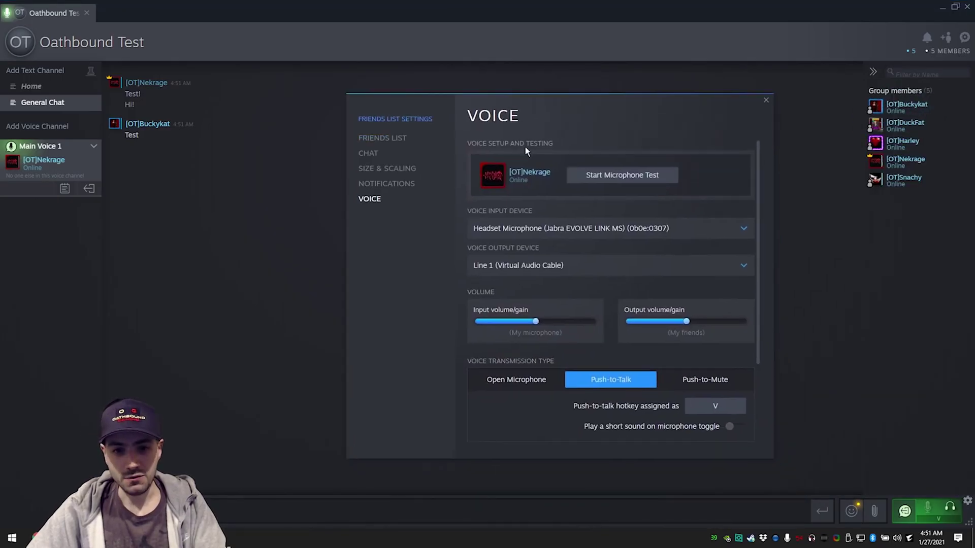
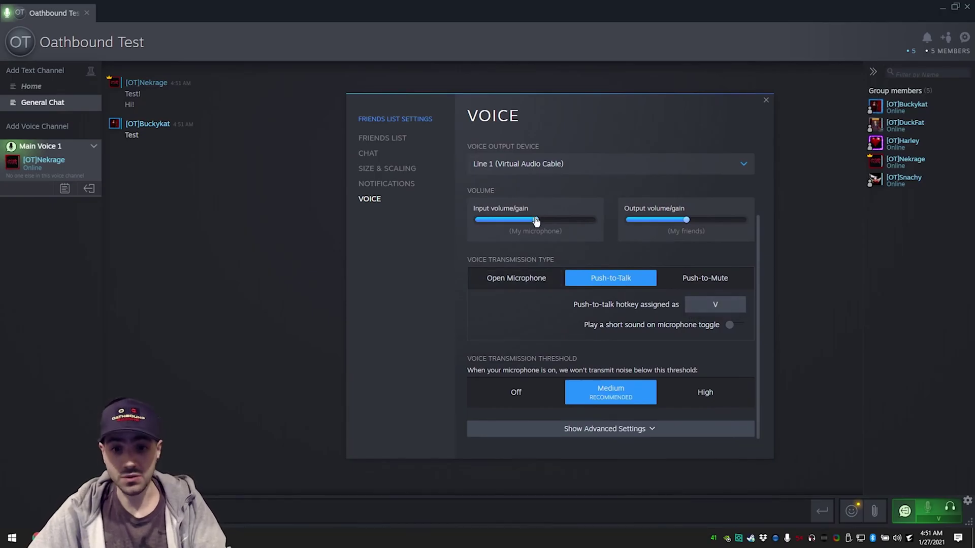
pyautogui.scroll(-1, 640, 233)
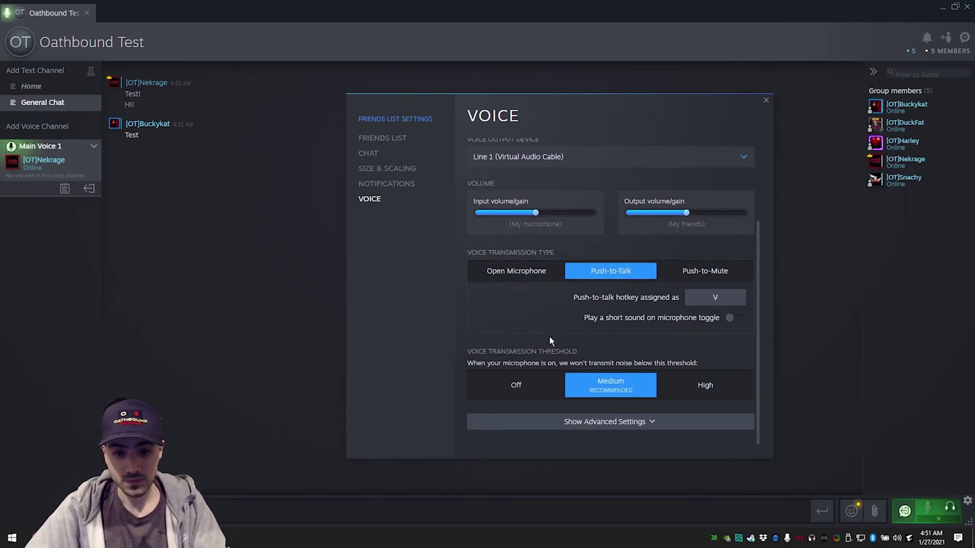
# Reveal the advanced microphone options in Voice settings, then close the dialog
pyautogui.click(646, 422)
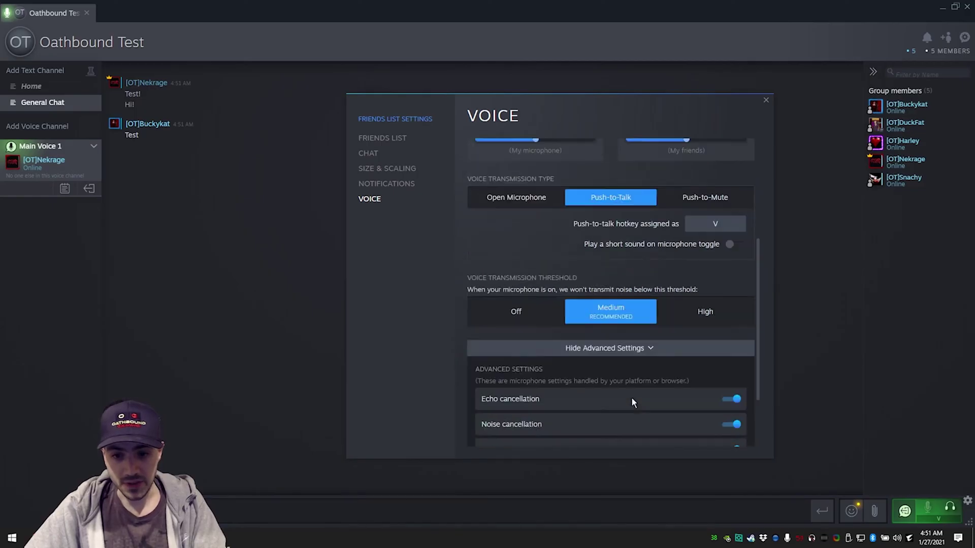
pyautogui.scroll(-3, 631, 397)
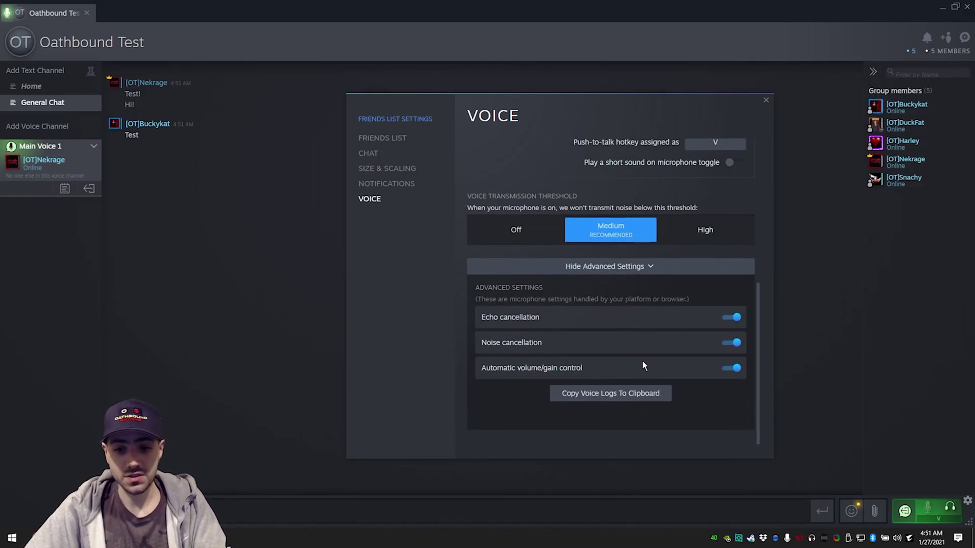
pyautogui.scroll(5, 645, 343)
pyautogui.scroll(2, 616, 253)
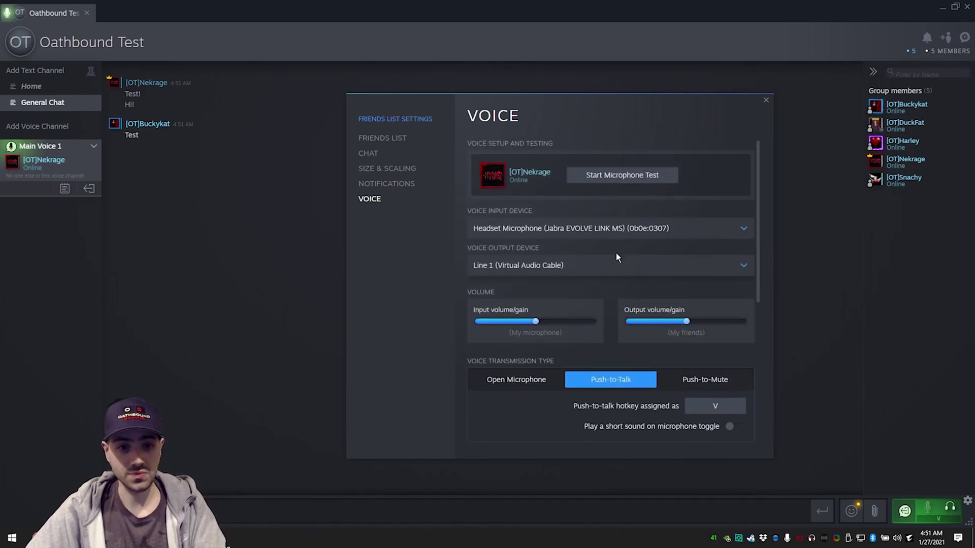
pyautogui.click(766, 101)
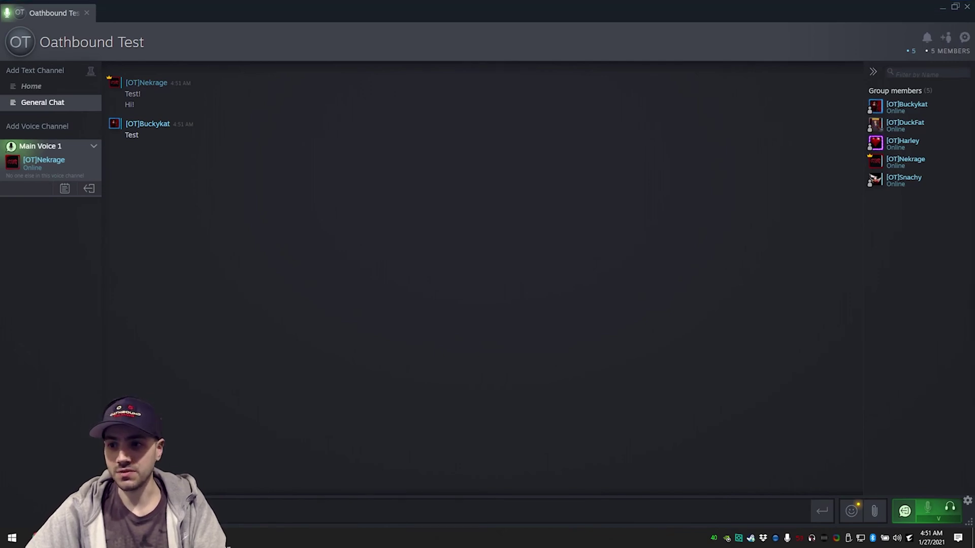
# Set the Oathbound Test invite link's expiry to Never, then leave Main Voice 1
pyautogui.click(945, 37)
pyautogui.scroll(-2, 632, 335)
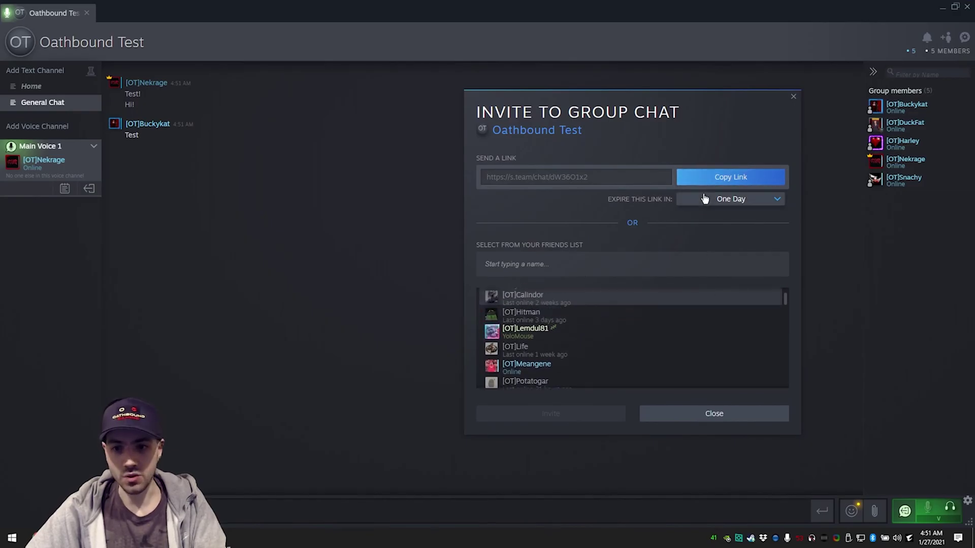
pyautogui.click(731, 199)
pyautogui.click(702, 263)
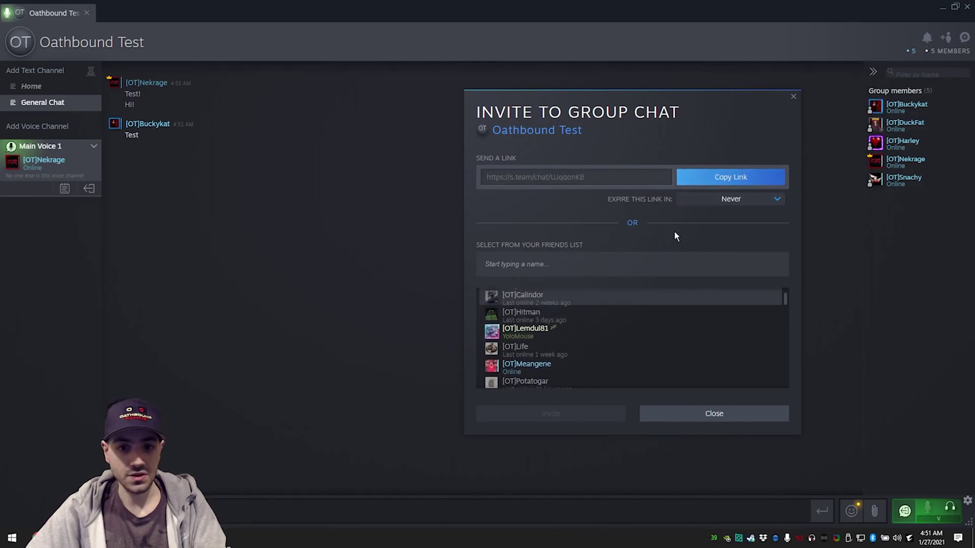
pyautogui.click(731, 199)
pyautogui.click(726, 213)
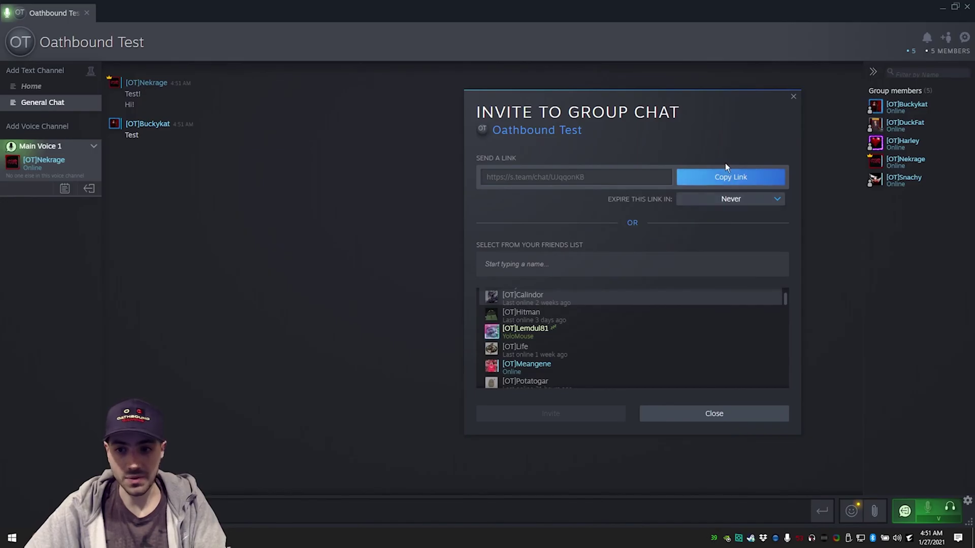
pyautogui.click(794, 98)
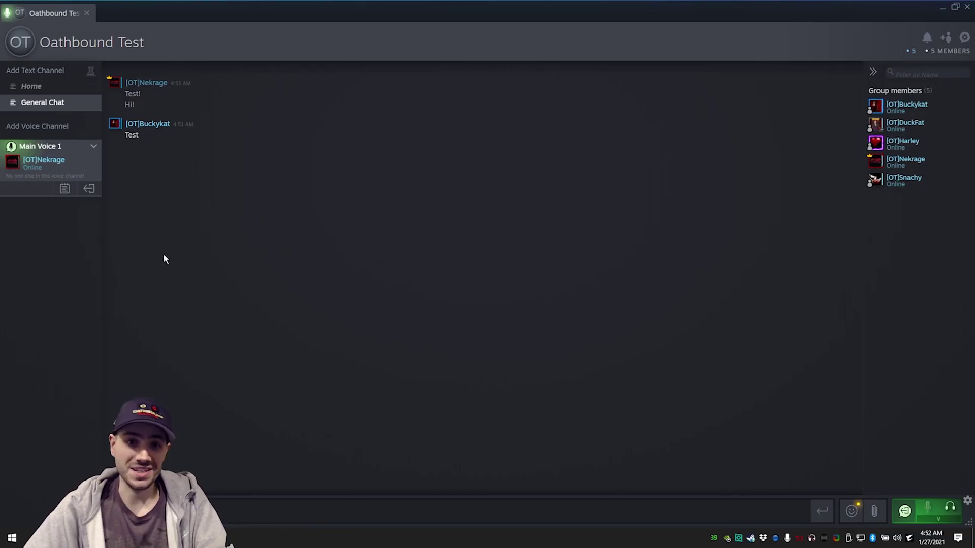
pyautogui.click(90, 189)
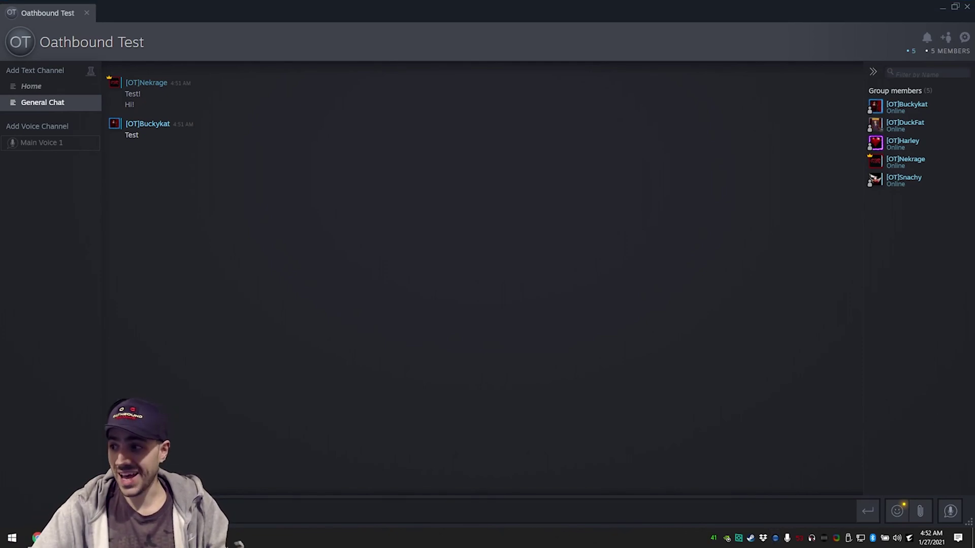
pyautogui.click(763, 539)
pyautogui.moveTo(729, 99); pyautogui.dragTo(591, 99)
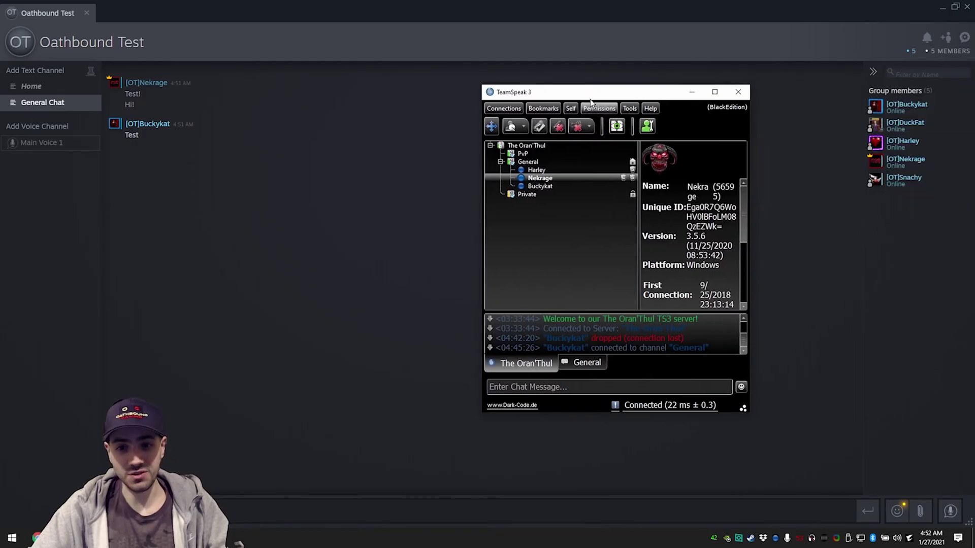
pyautogui.click(688, 93)
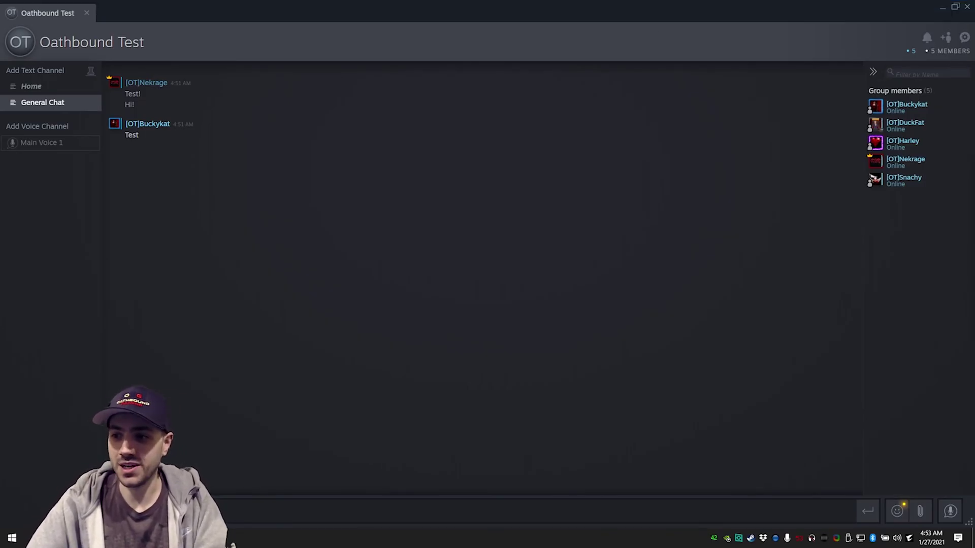
pyautogui.click(926, 38)
pyautogui.click(571, 218)
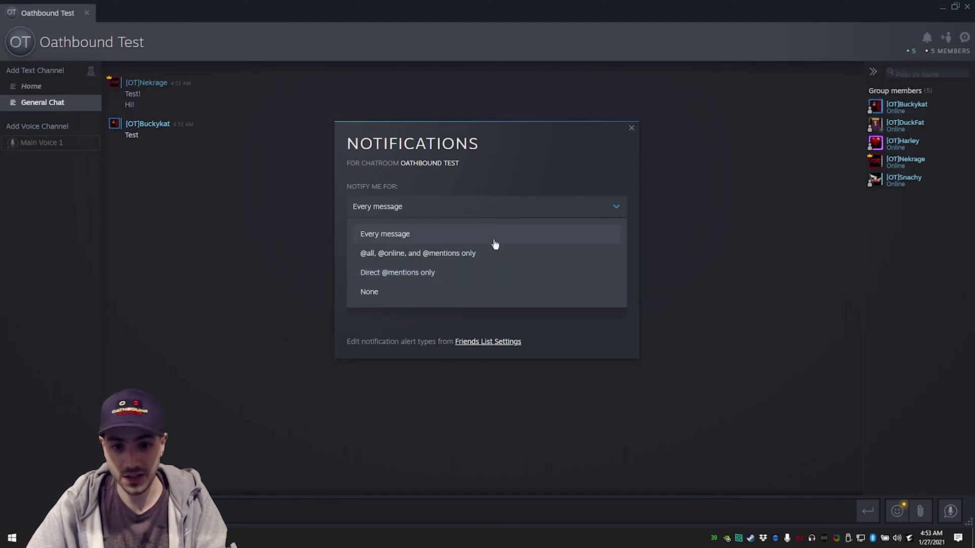
pyautogui.click(510, 206)
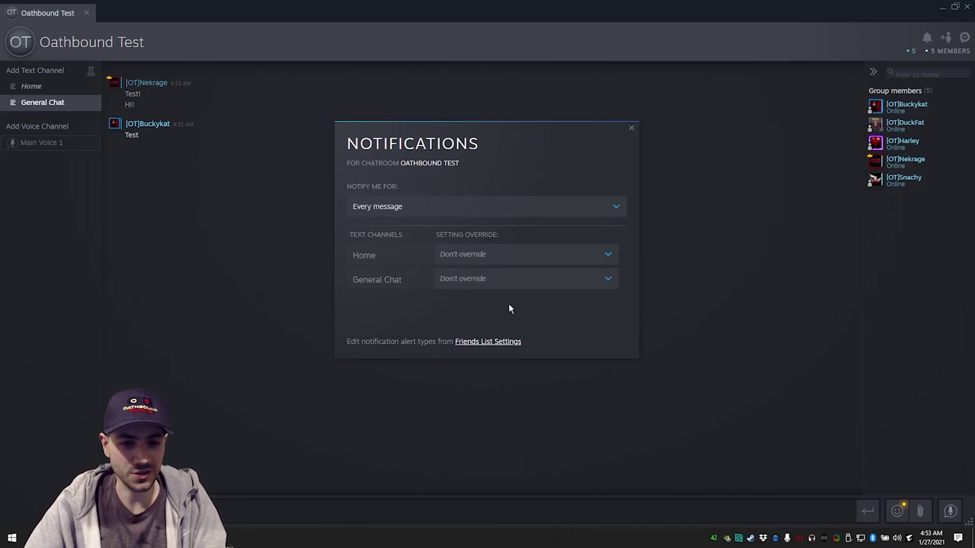
pyautogui.click(514, 254)
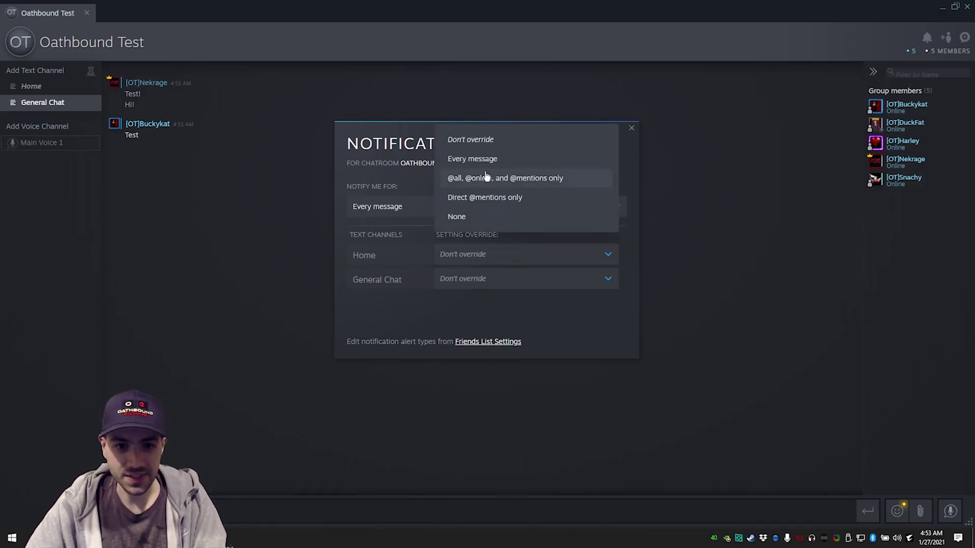
pyautogui.click(562, 305)
pyautogui.click(631, 128)
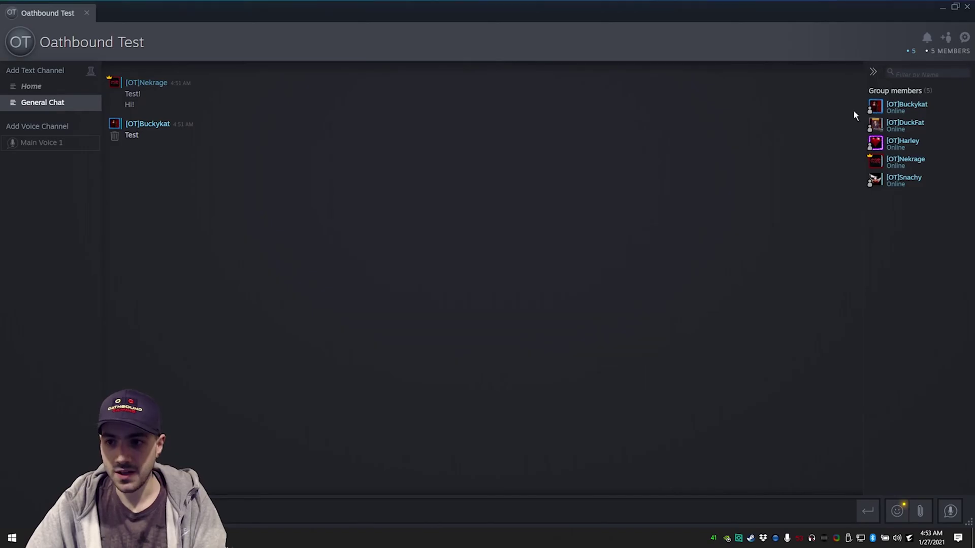
# Enter the tagline 'Where the gaming stuff be at!' on the group's General settings page
pyautogui.click(963, 37)
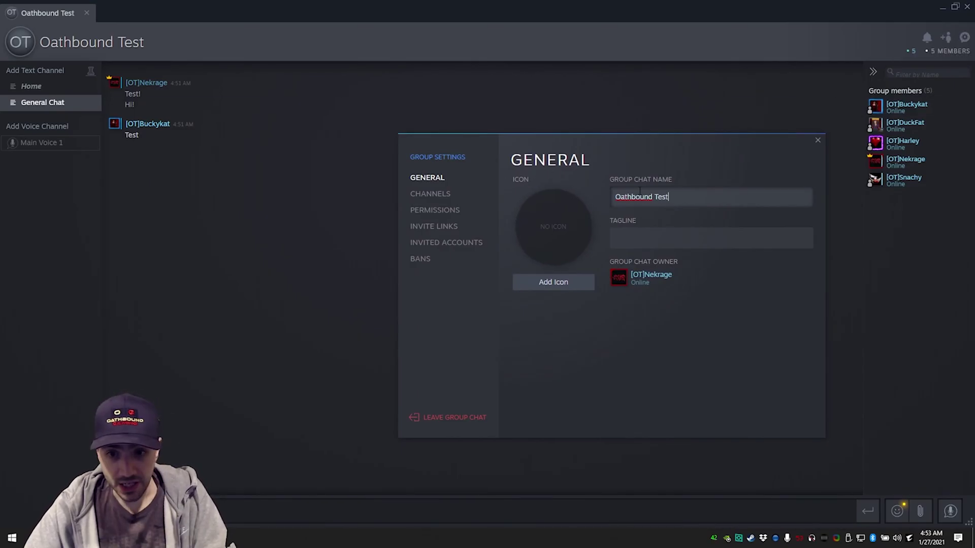
pyautogui.click(665, 239)
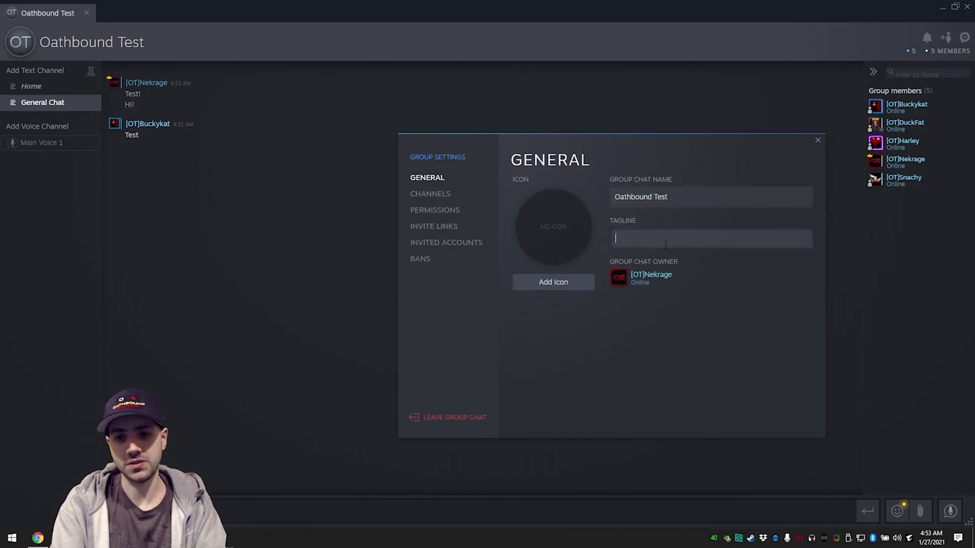
pyautogui.write('Where the gaming s')
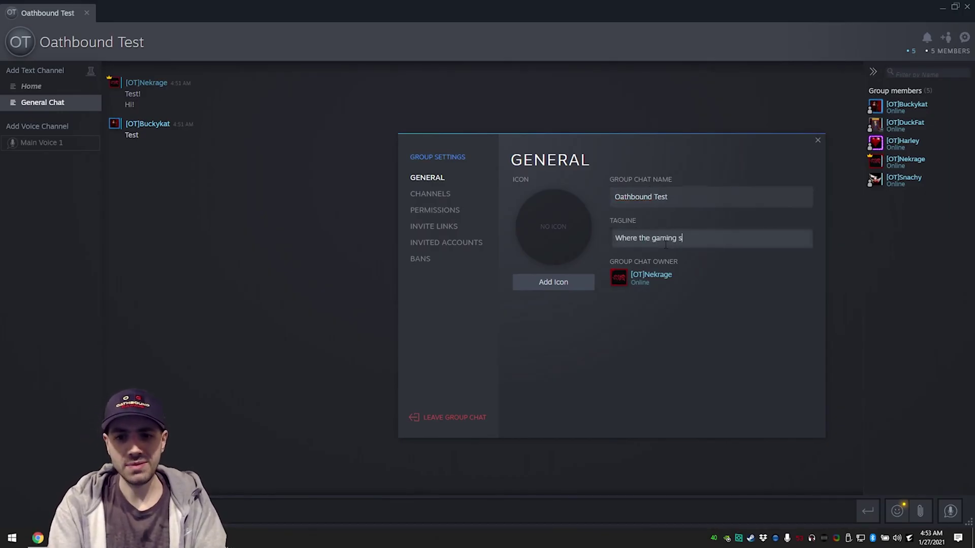
pyautogui.write('tuff be at!')
pyautogui.press('Return')
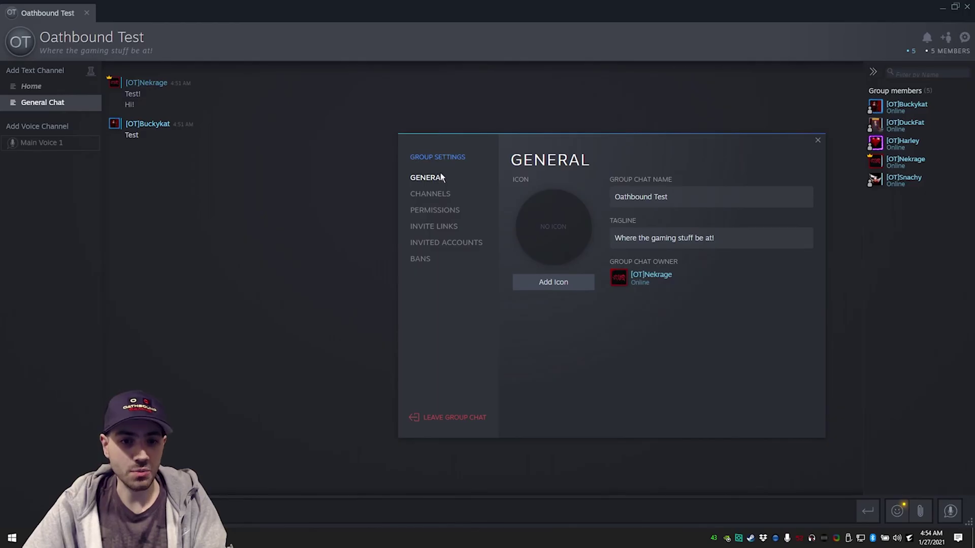
# Create a new Officer role on the group's Permissions page
pyautogui.click(435, 210)
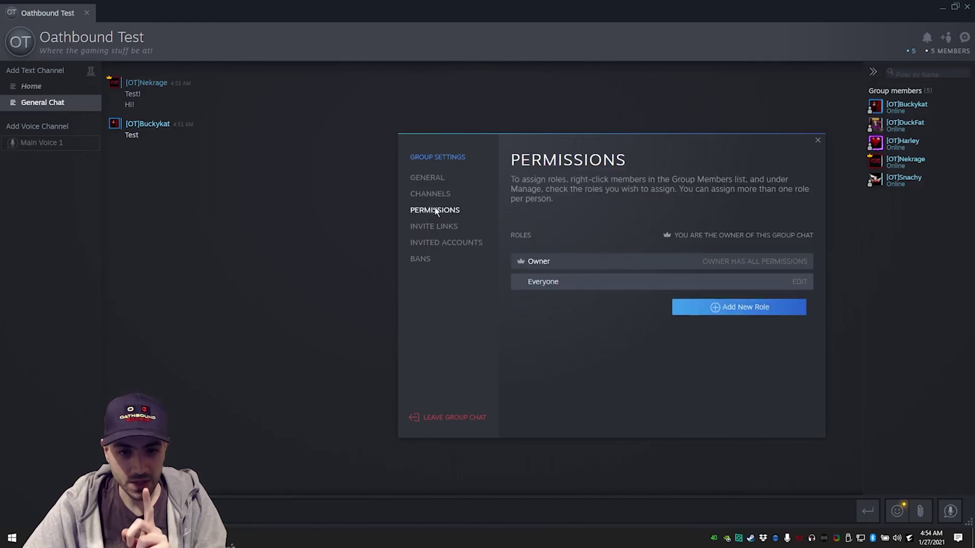
pyautogui.click(701, 306)
pyautogui.write('Officer')
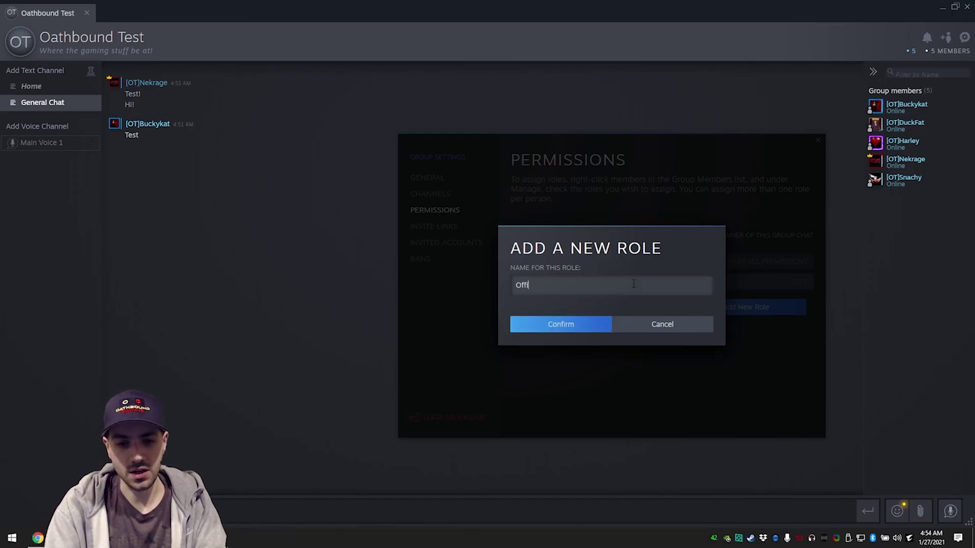
pyautogui.press('Return')
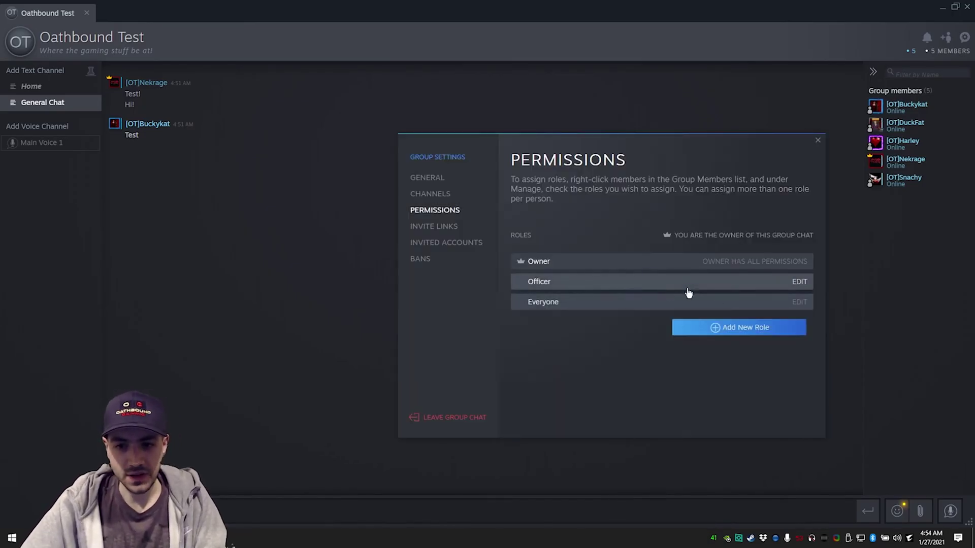
# Review the Officer role's permissions, glance at Channels, and return to Permissions
pyautogui.click(799, 282)
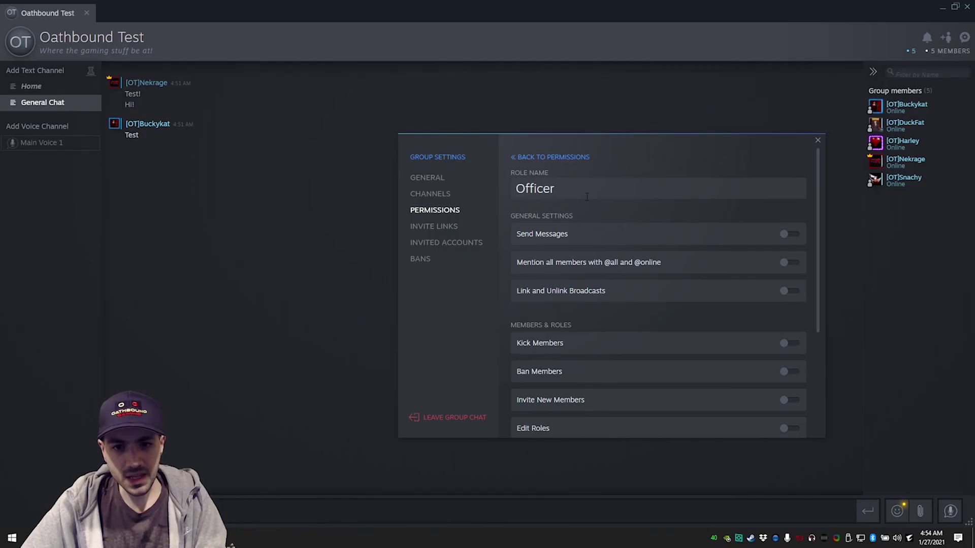
pyautogui.scroll(-2, 688, 267)
pyautogui.scroll(-3, 688, 254)
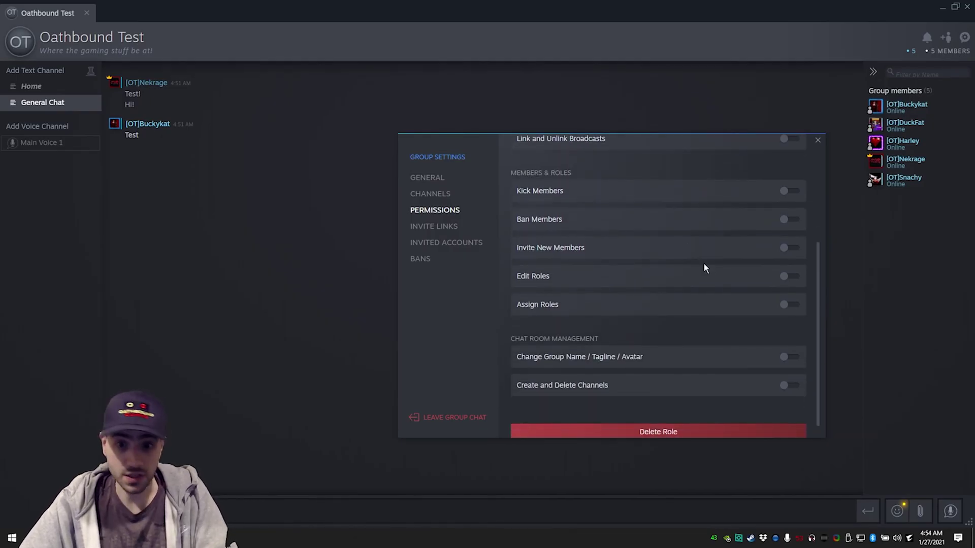
pyautogui.scroll(1, 705, 262)
pyautogui.scroll(-1, 784, 276)
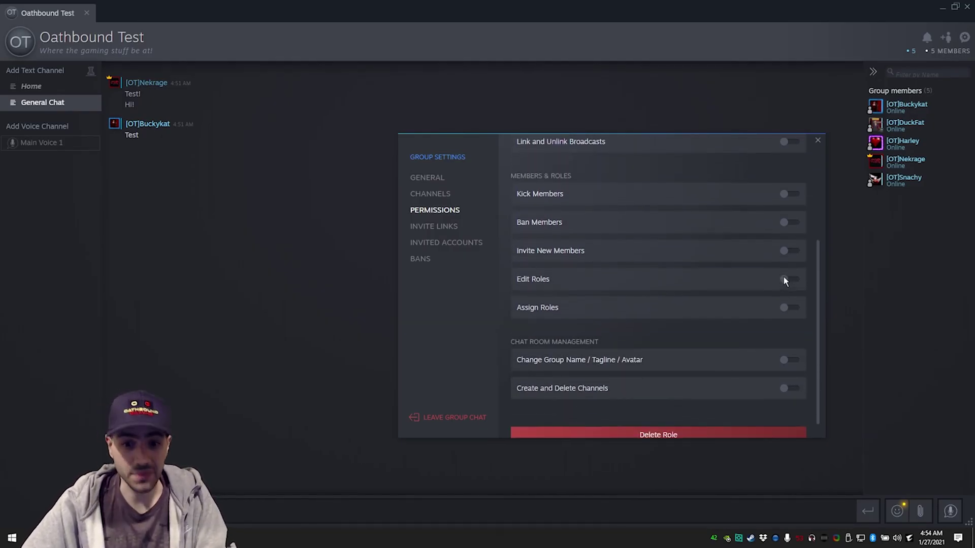
pyautogui.scroll(-1, 790, 274)
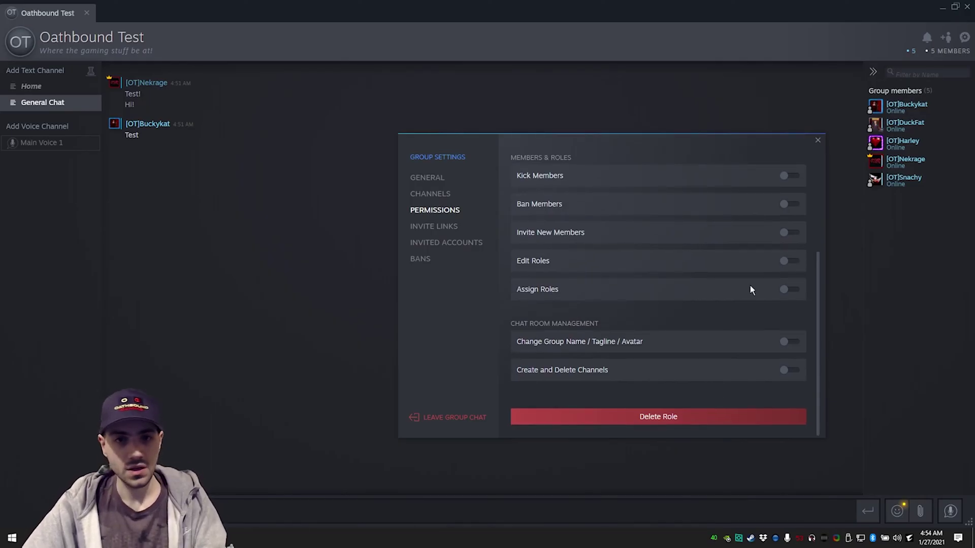
pyautogui.click(431, 193)
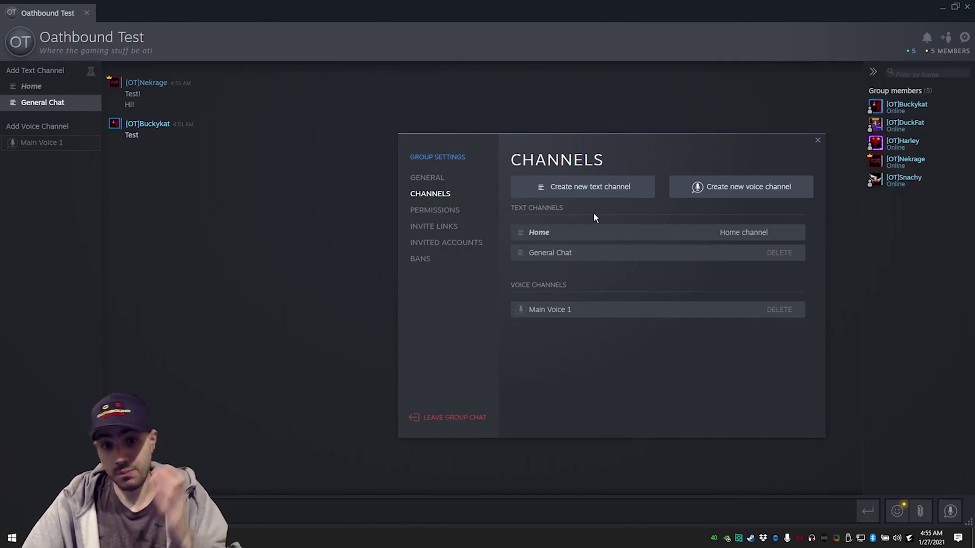
pyautogui.click(440, 211)
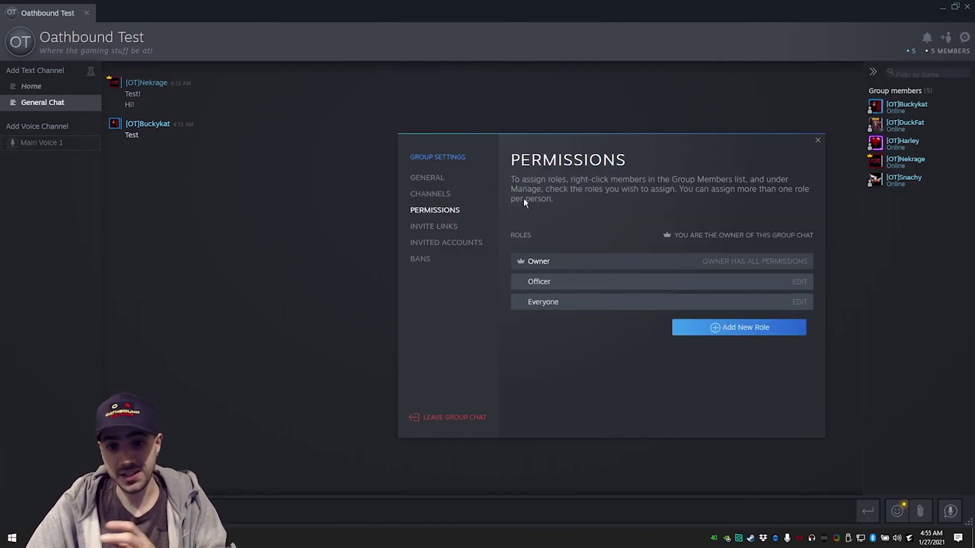
pyautogui.click(818, 142)
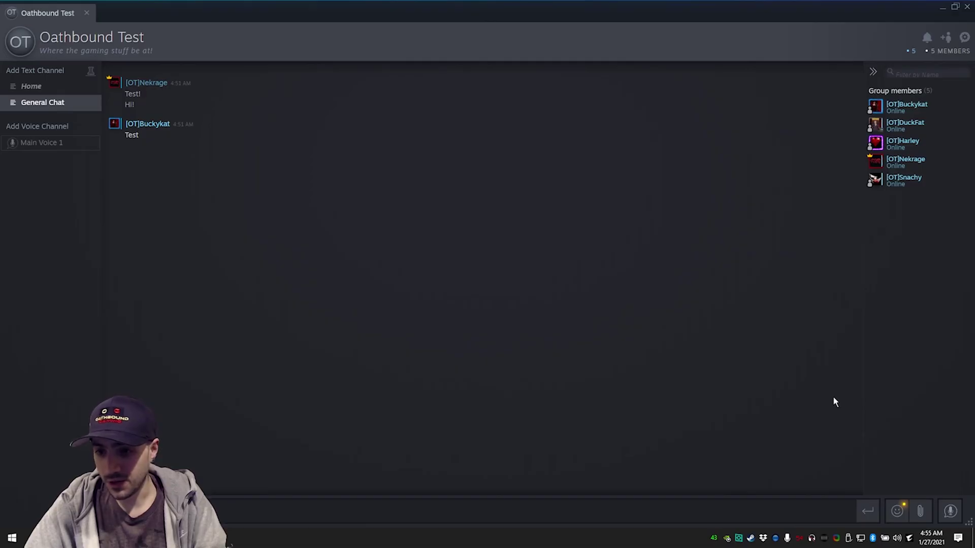
pyautogui.click(751, 539)
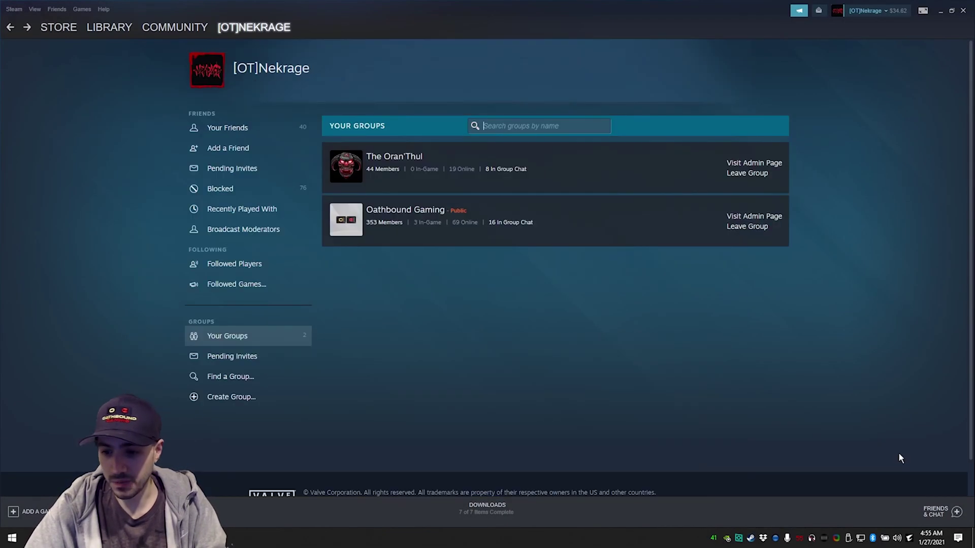
pyautogui.click(935, 511)
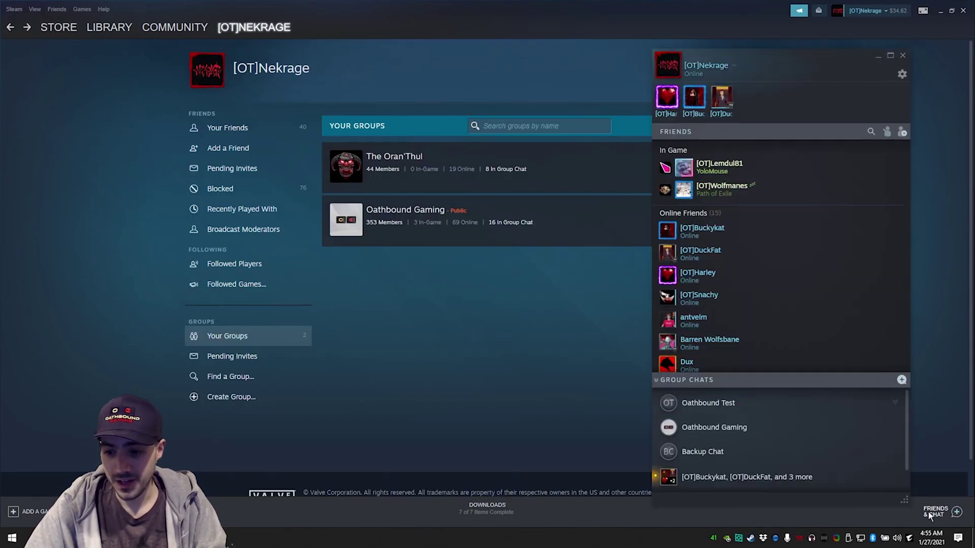
pyautogui.doubleClick(714, 427)
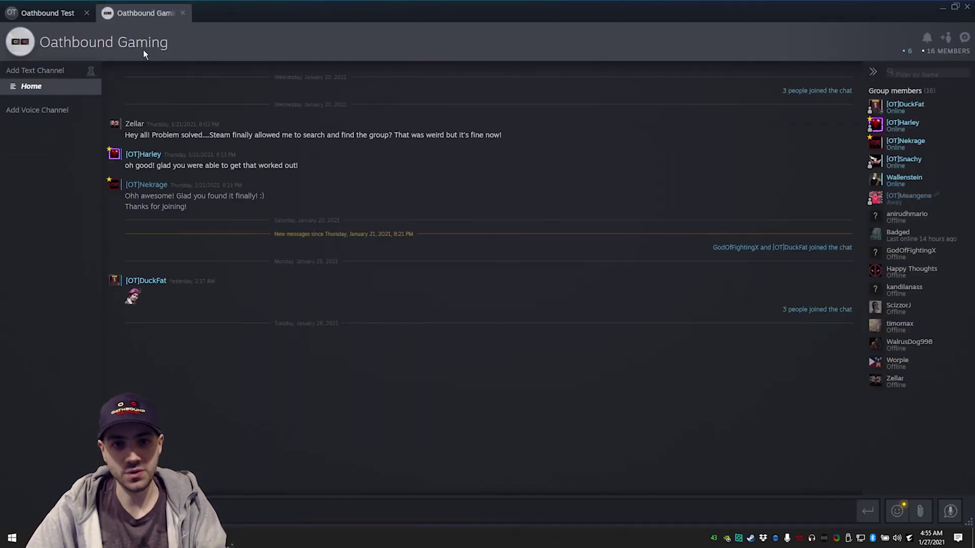
pyautogui.click(183, 14)
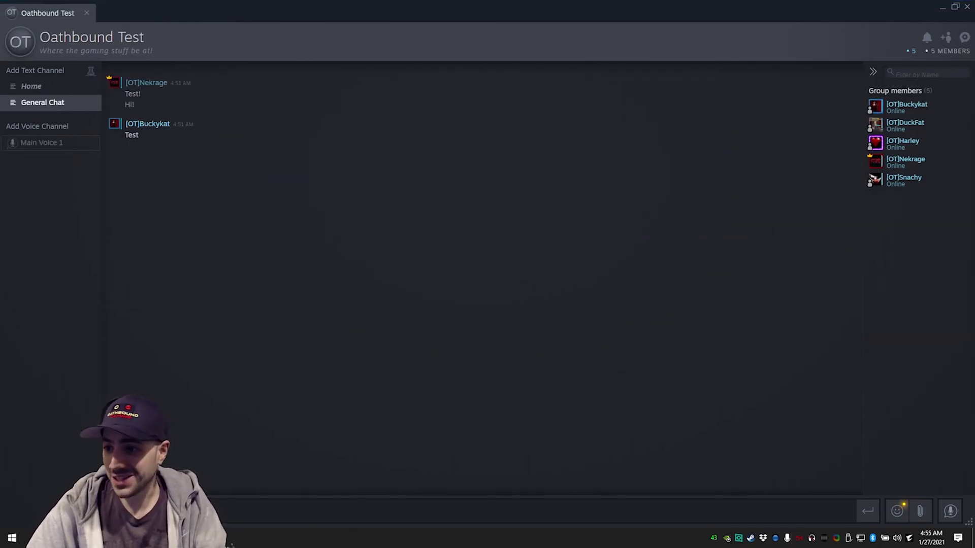
# Create a voice channel named Test 2 in the group's Channels settings
pyautogui.click(965, 37)
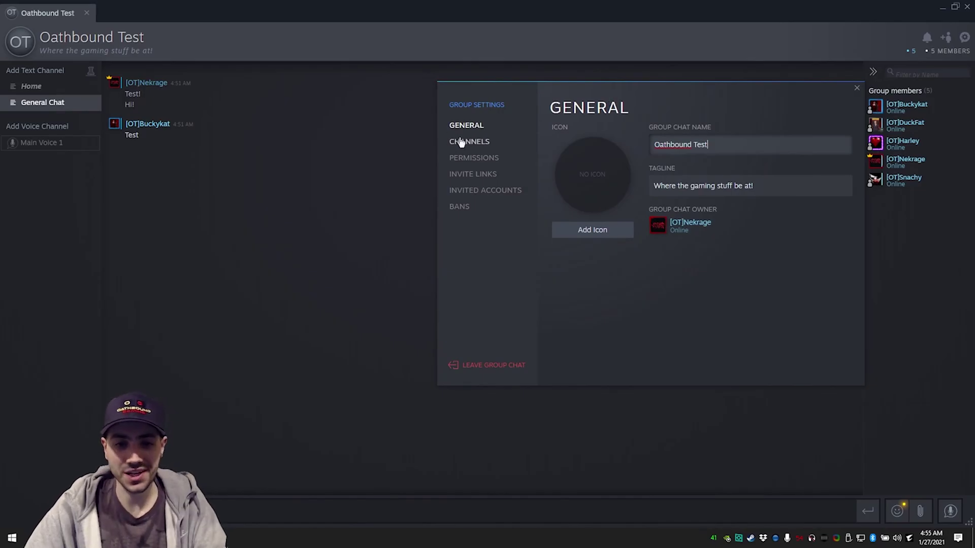
pyautogui.click(468, 141)
pyautogui.click(459, 206)
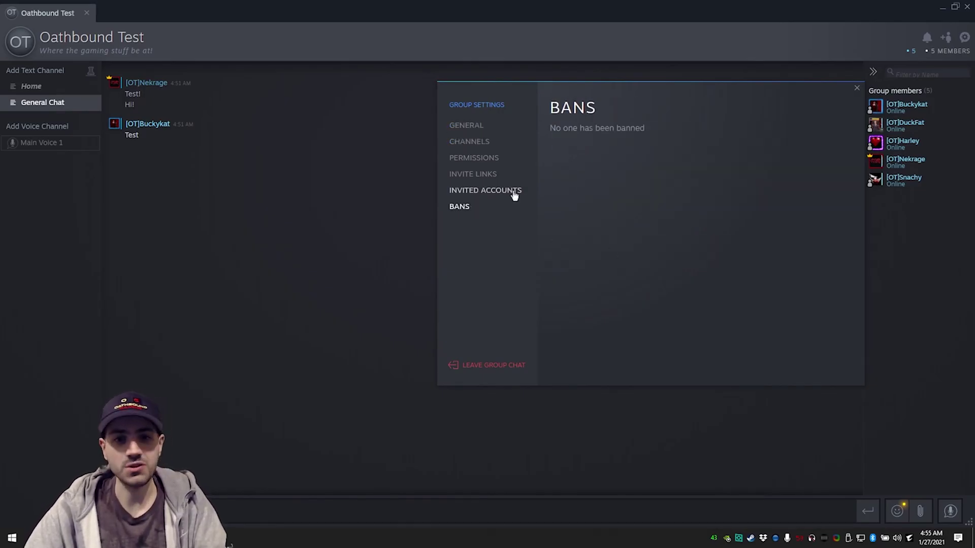
pyautogui.click(484, 144)
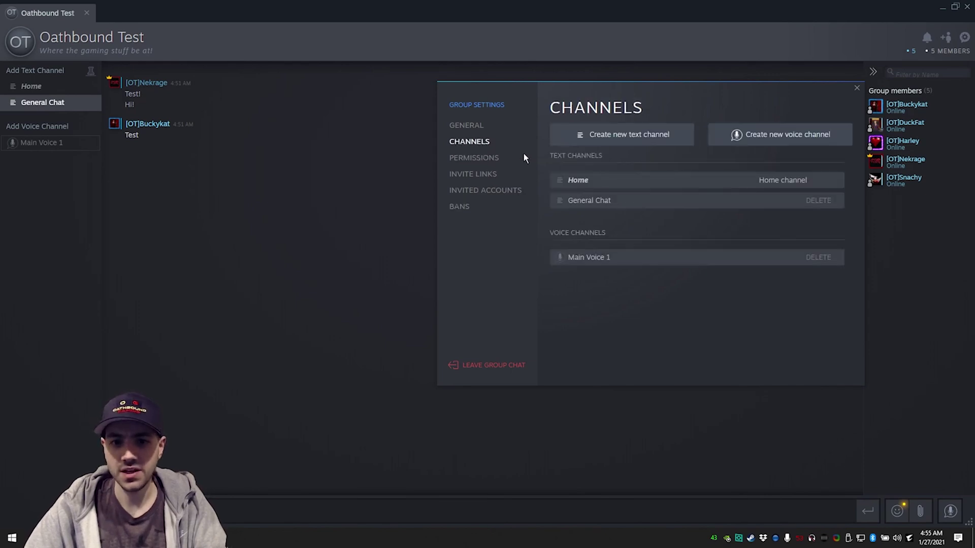
pyautogui.click(731, 135)
pyautogui.write('Test 2')
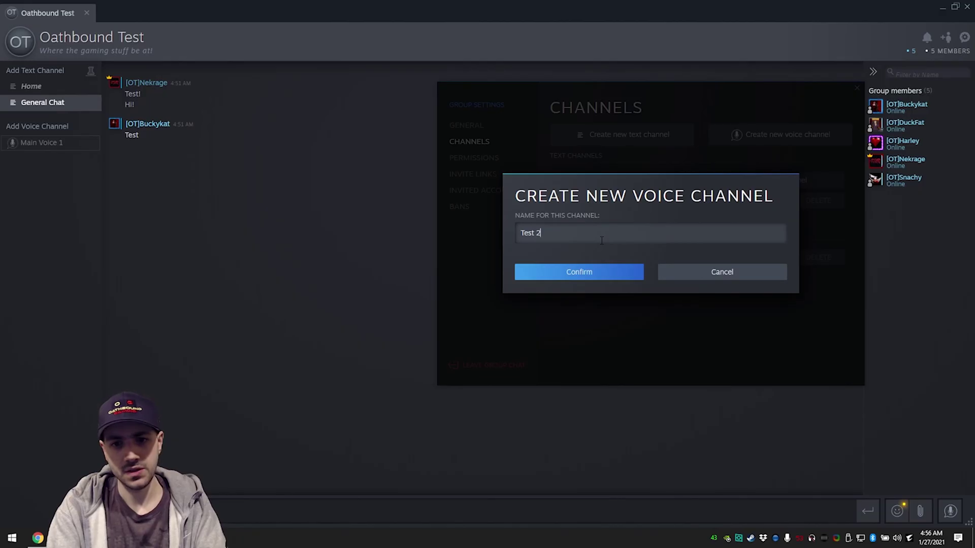
pyautogui.press('Return')
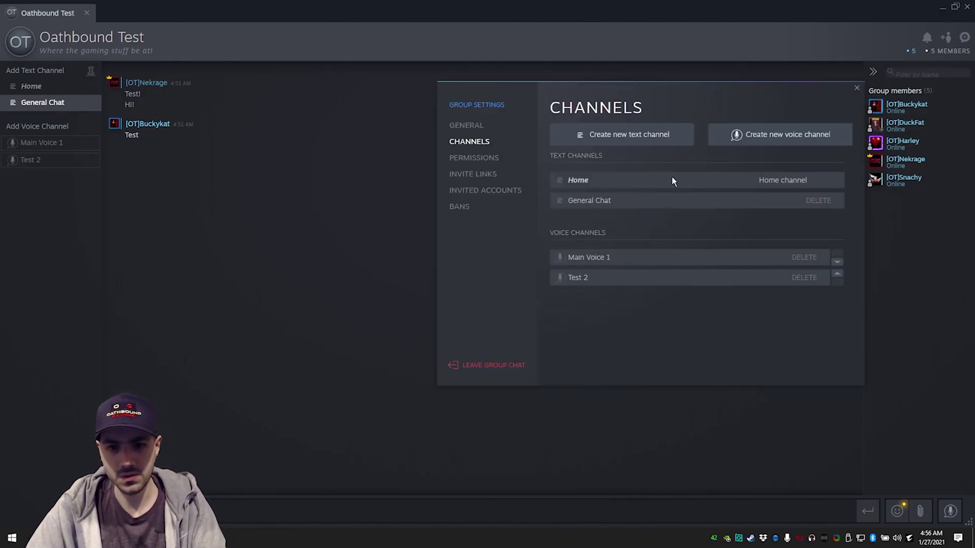
# Add voice channel Test Tickle below Test 2 and close group settings
pyautogui.click(749, 138)
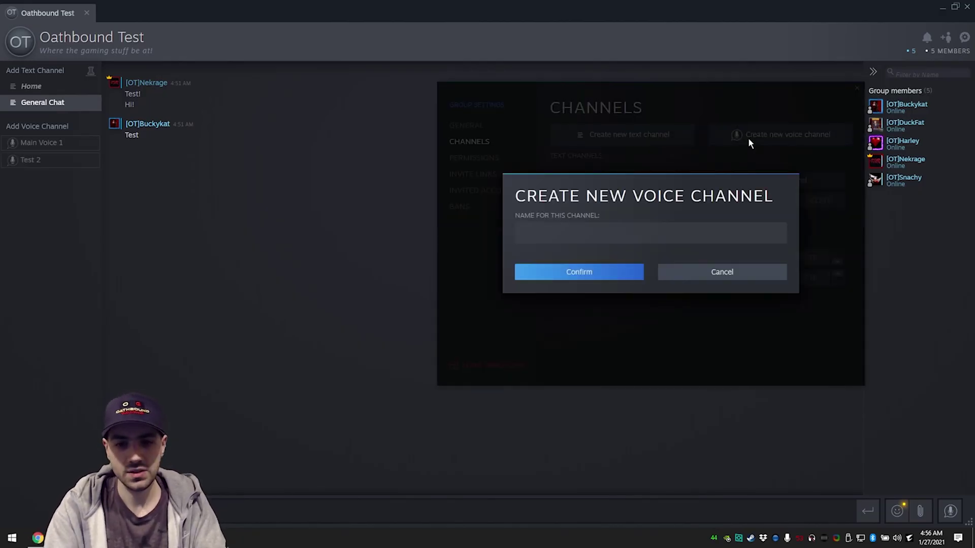
pyautogui.click(664, 232)
pyautogui.write('Test Tickle')
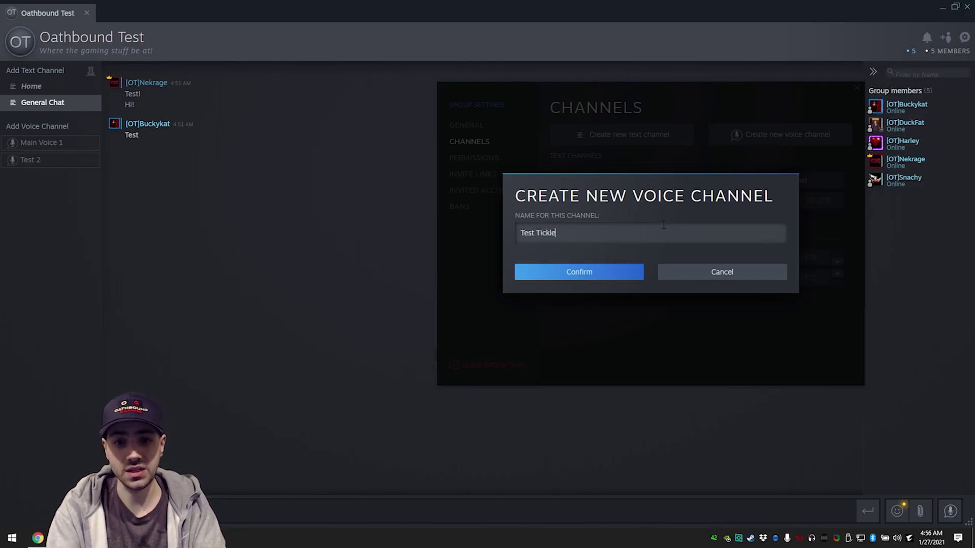
pyautogui.press('Return')
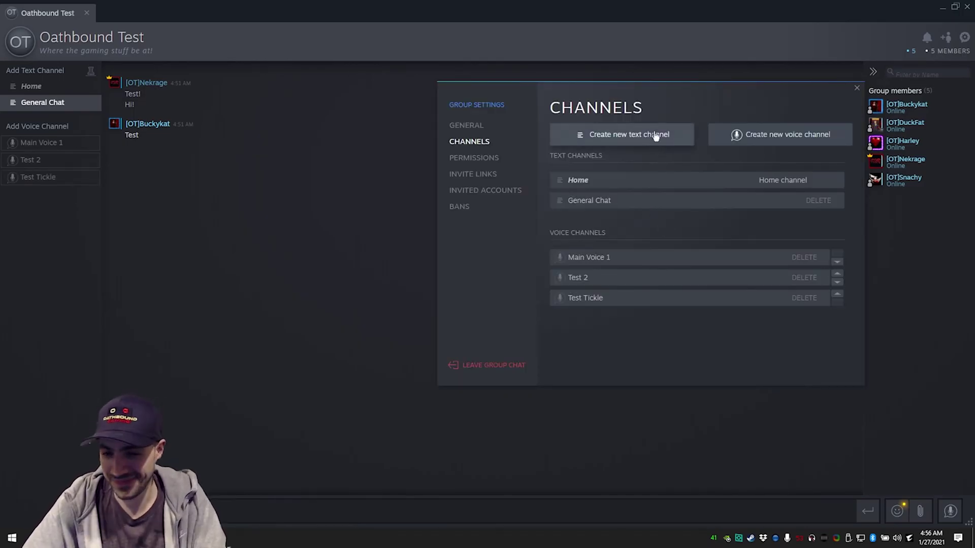
pyautogui.click(836, 294)
pyautogui.click(838, 284)
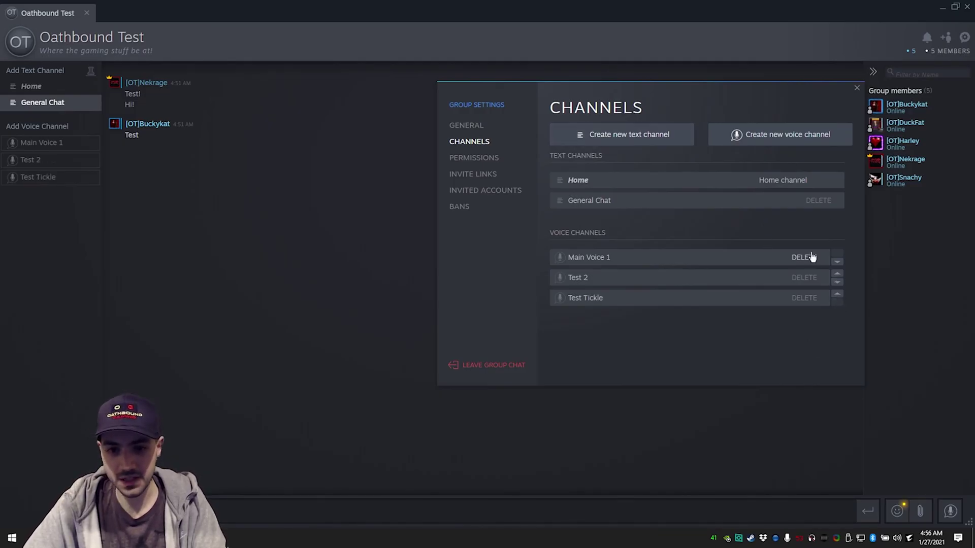
pyautogui.click(857, 91)
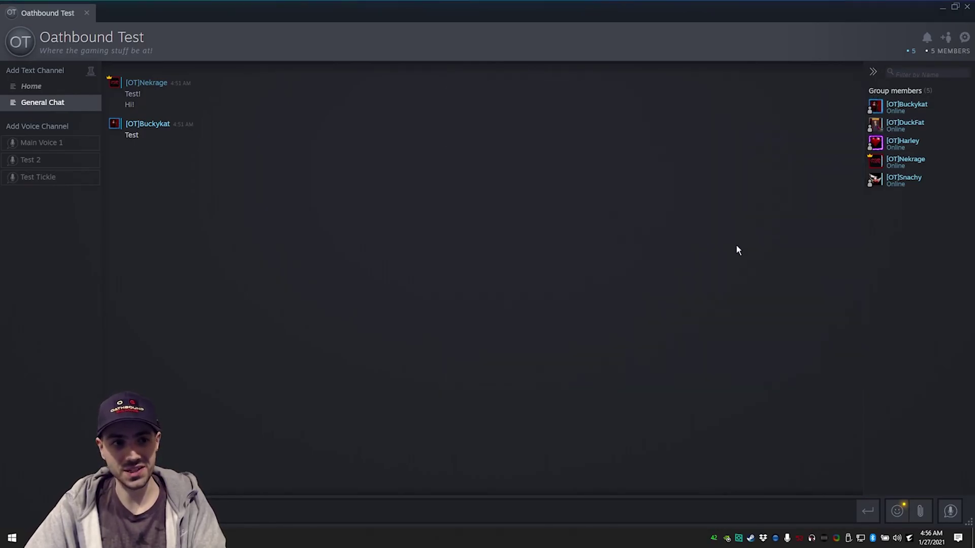